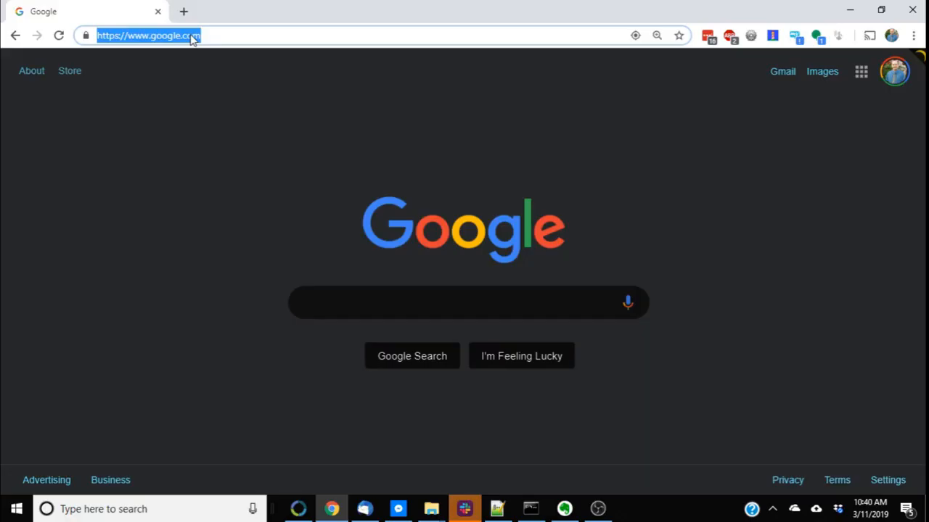
# Search Google for wordpress and open the Download | WordPress.org result
pyautogui.write('wordpress')
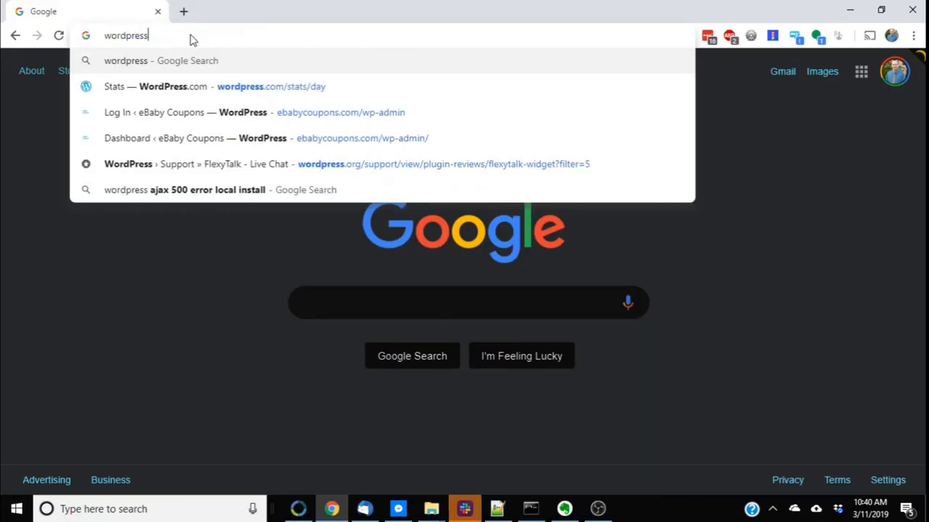
pyautogui.press('Return')
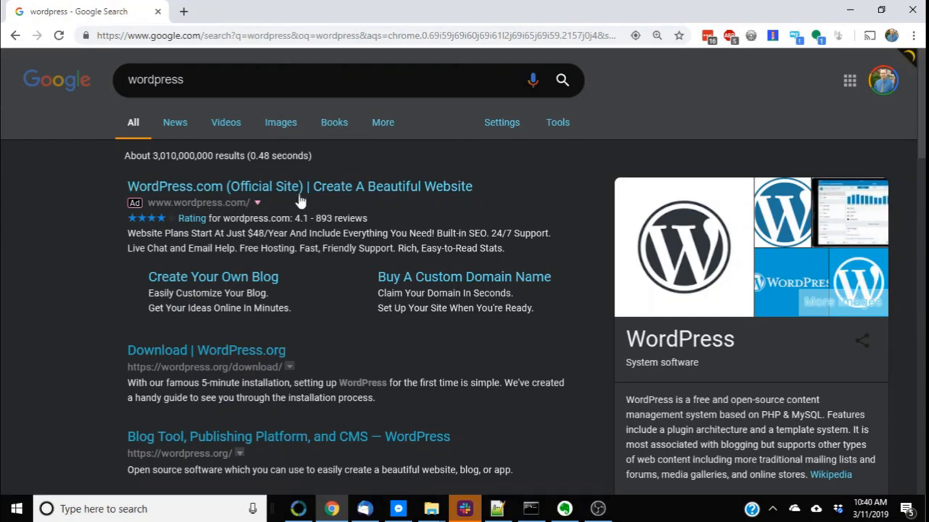
pyautogui.click(217, 361)
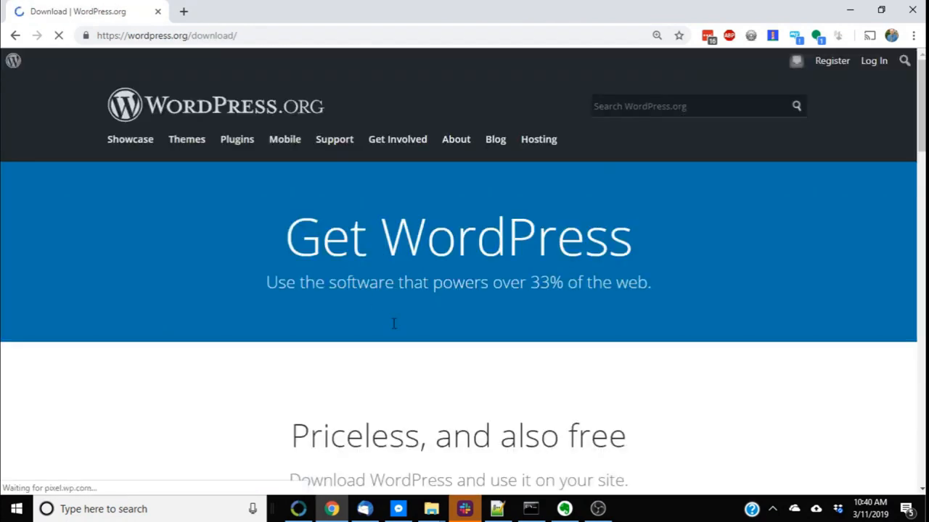
# Download the WordPress 5.1 zip from the download page
pyautogui.scroll(-3, 411, 365)
pyautogui.scroll(3, 436, 239)
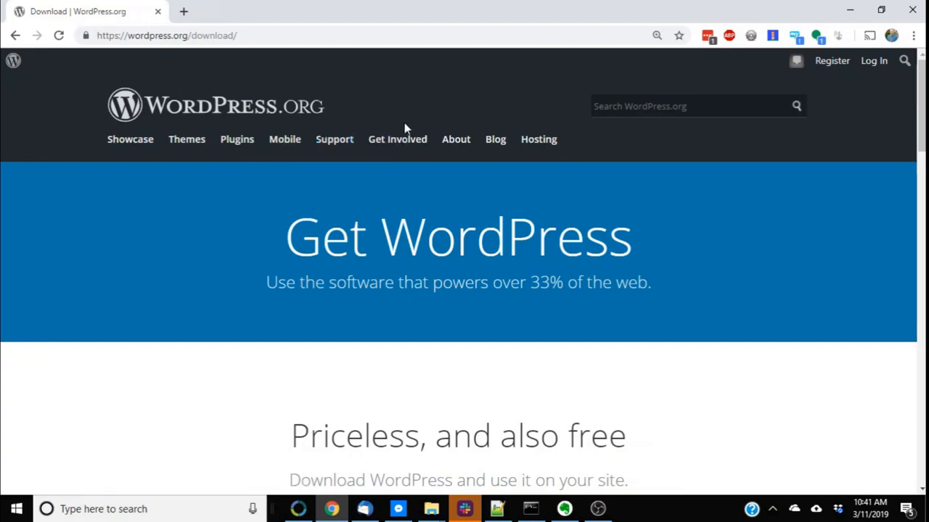
pyautogui.scroll(-1, 410, 171)
pyautogui.click(429, 468)
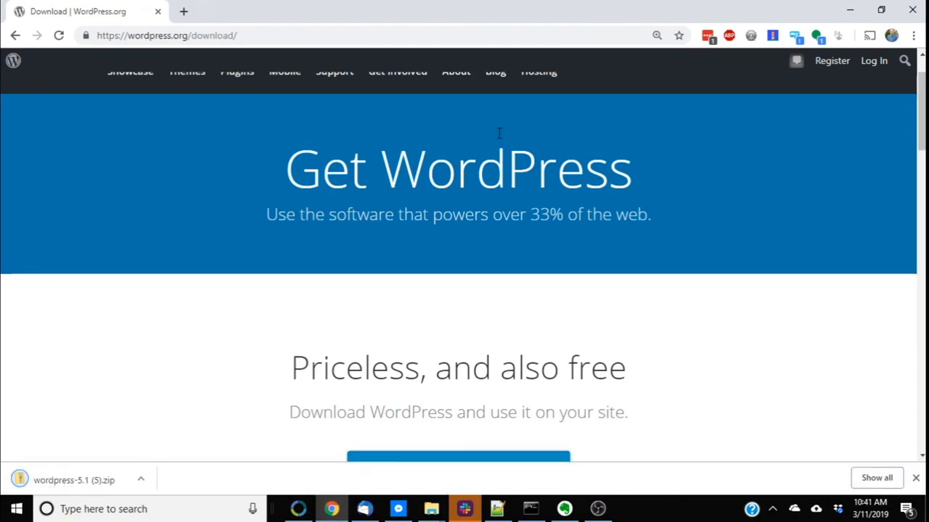
pyautogui.scroll(-2, 174, 414)
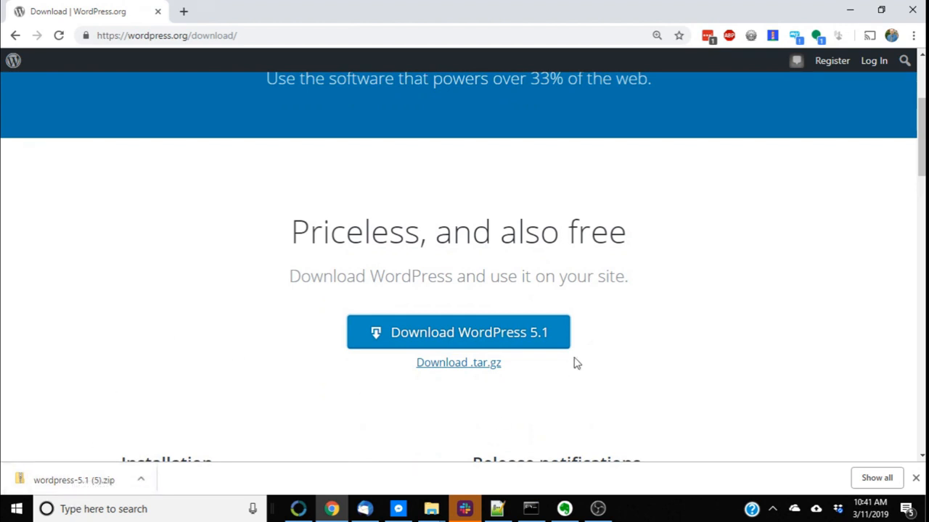
# Open the downloaded wordpress-5.1 zip and enter its wordpress folder
pyautogui.moveTo(442, 510)
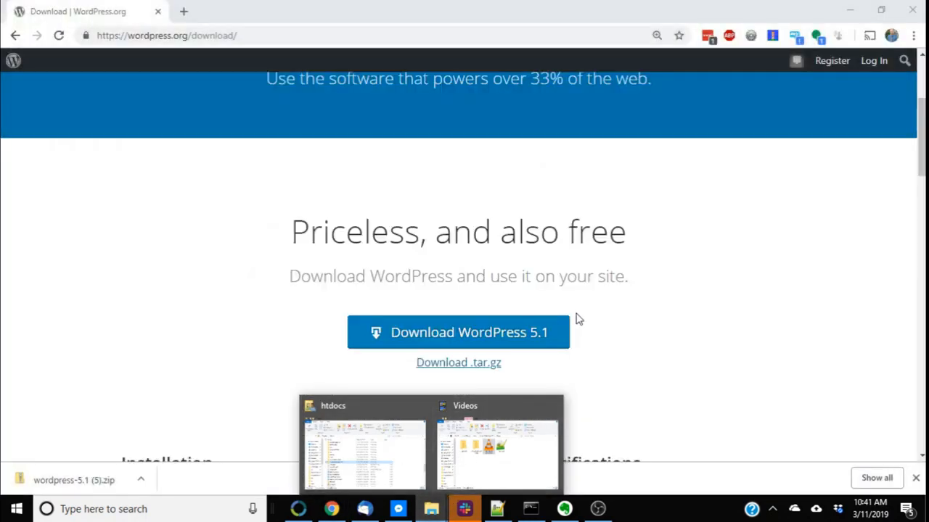
pyautogui.click(140, 480)
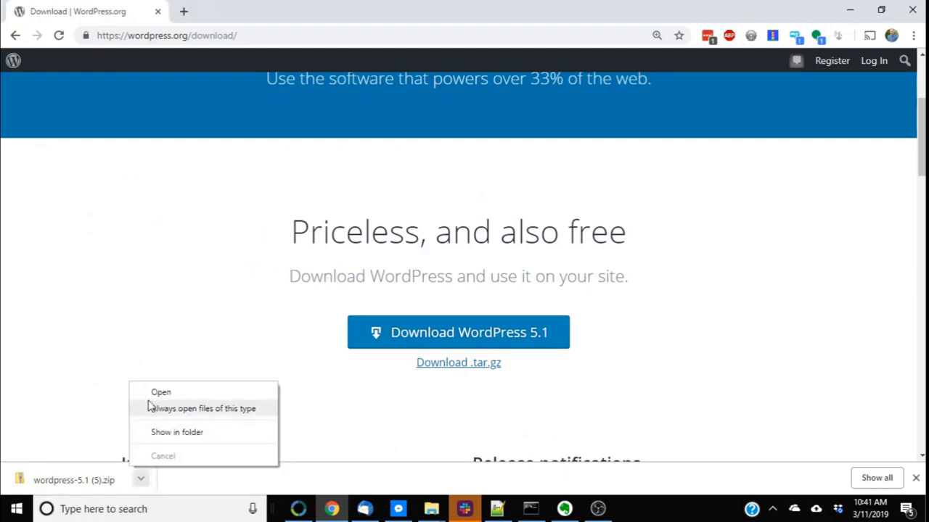
pyautogui.click(235, 392)
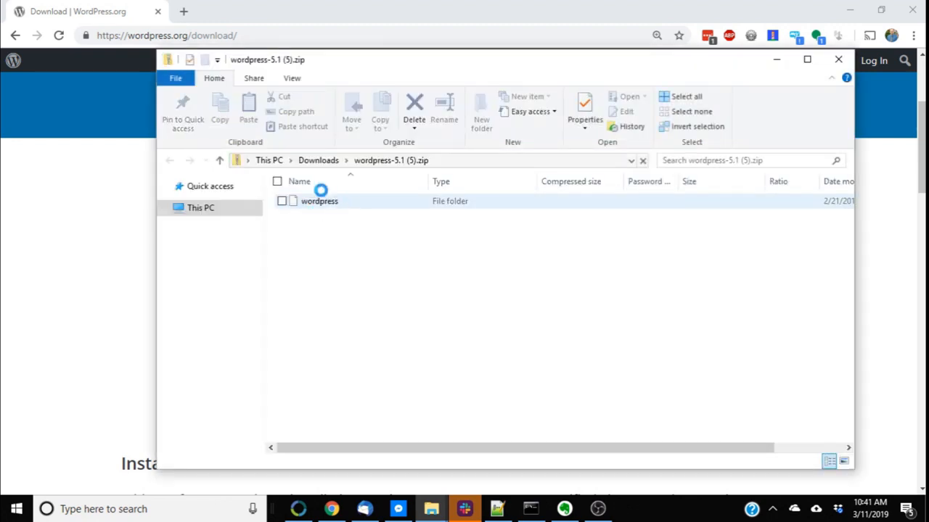
pyautogui.click(325, 207)
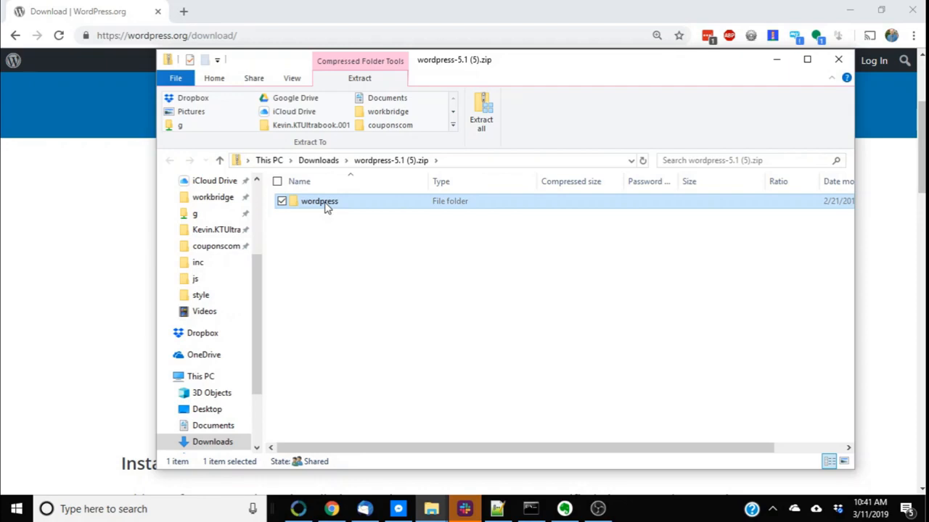
pyautogui.doubleClick(326, 206)
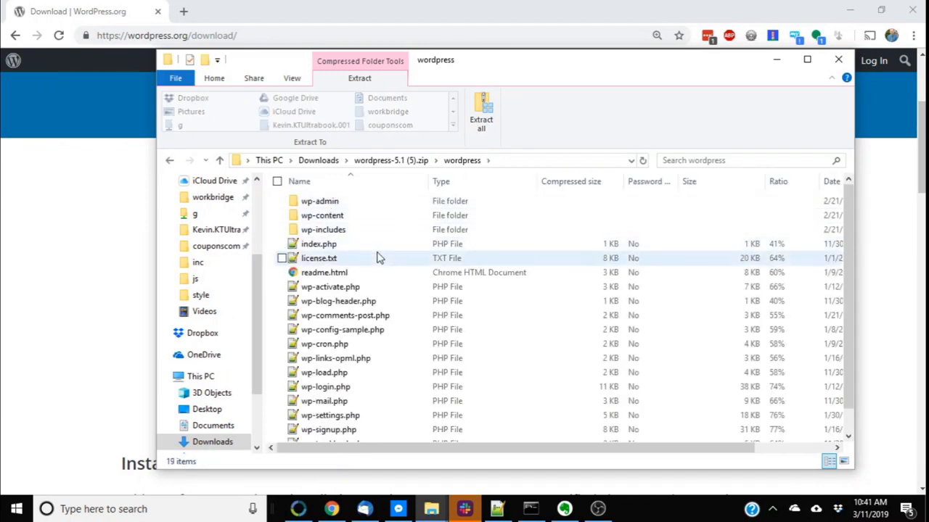
# Select all files and folders inside the wordpress folder
pyautogui.scroll(-1, 377, 261)
pyautogui.scroll(1, 388, 296)
pyautogui.click(355, 206)
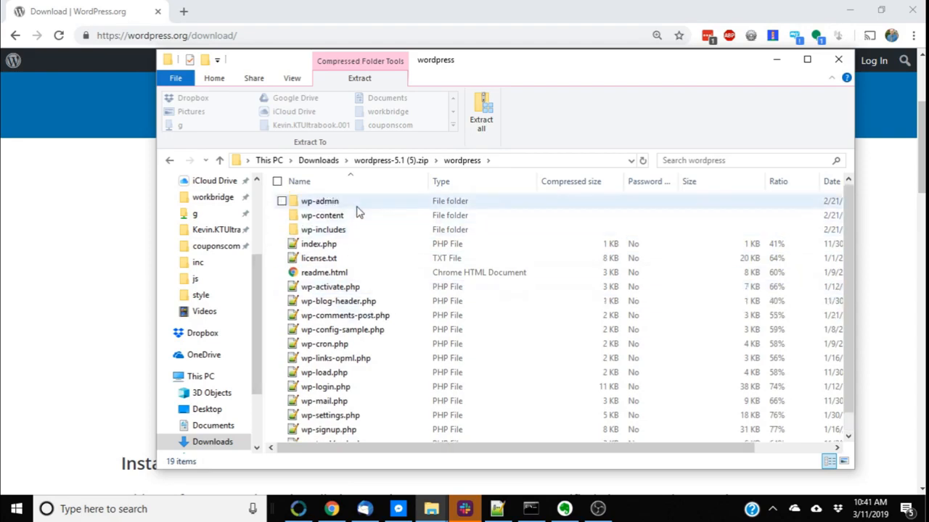
pyautogui.scroll(-1, 374, 406)
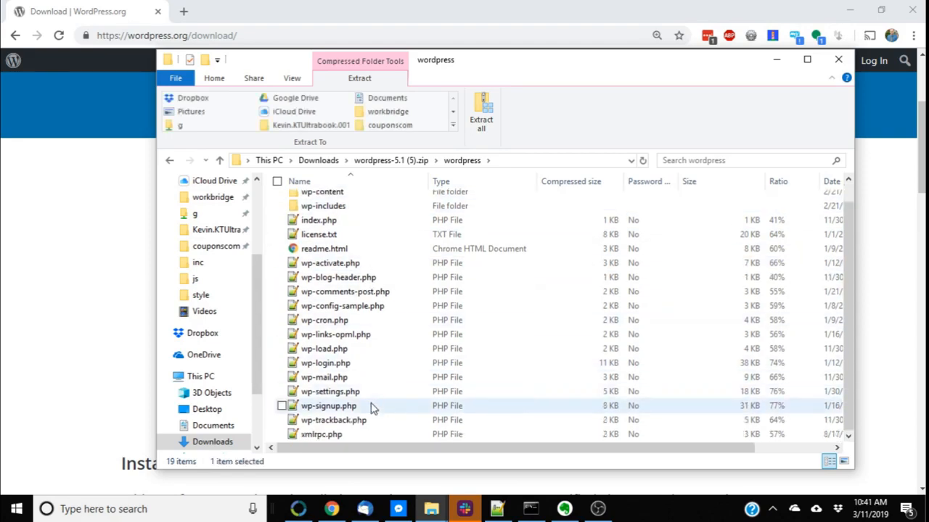
pyautogui.scroll(1, 377, 261)
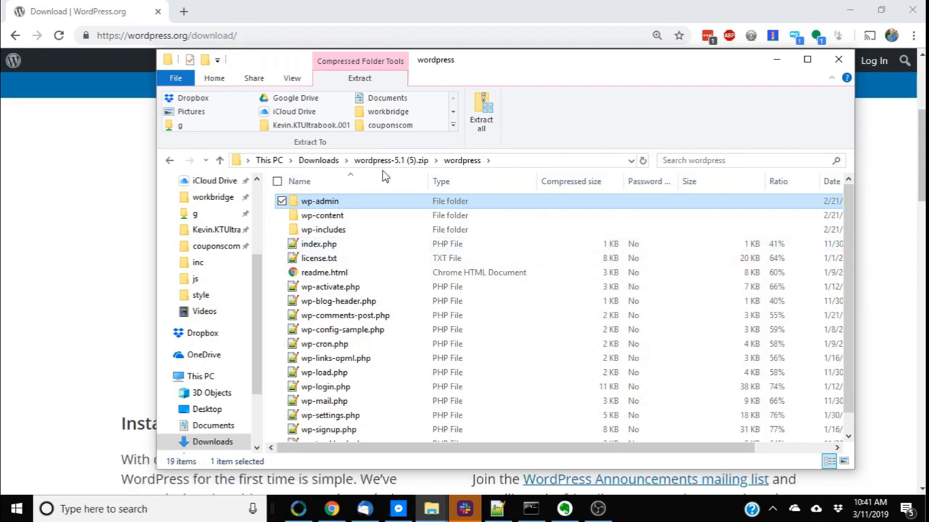
pyautogui.scroll(-1, 381, 276)
pyautogui.scroll(1, 377, 283)
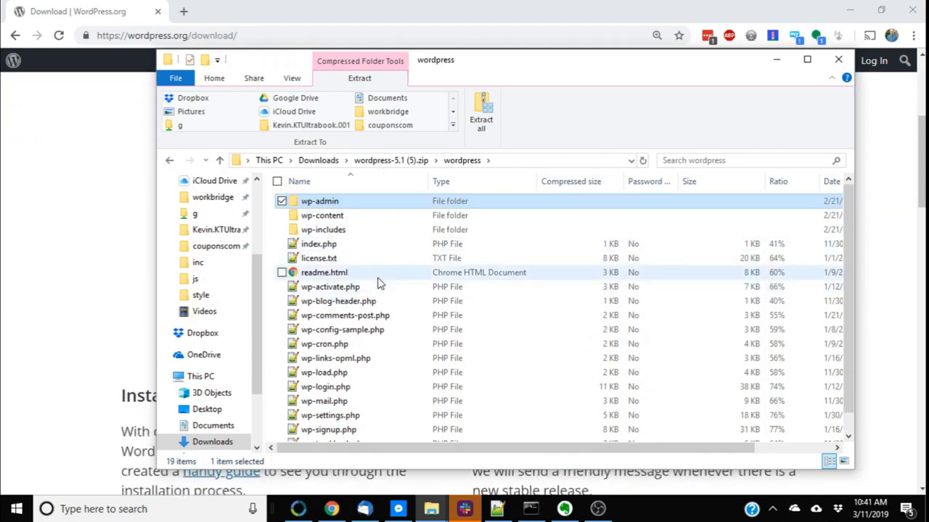
pyautogui.hotkey('ctrl', 'a')
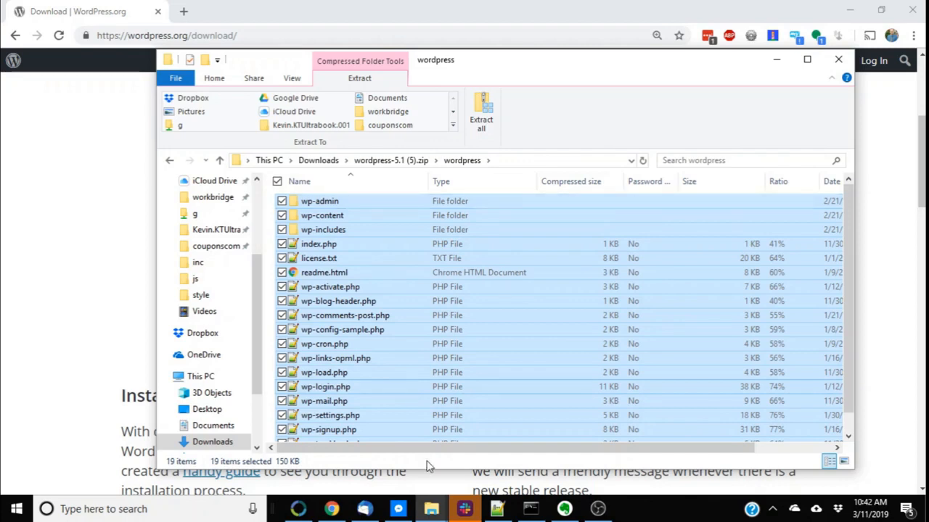
# Open a new browser tab and search Google for xampp
pyautogui.click(311, 21)
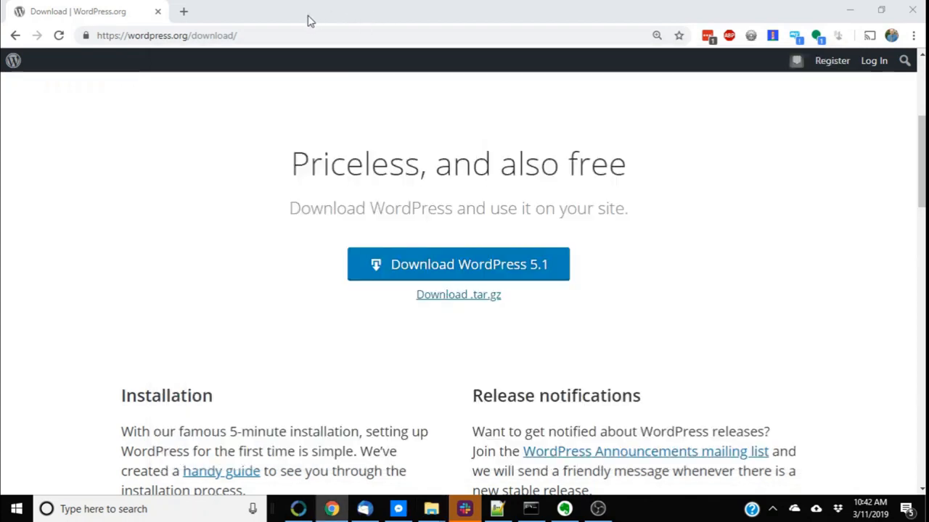
pyautogui.click(183, 15)
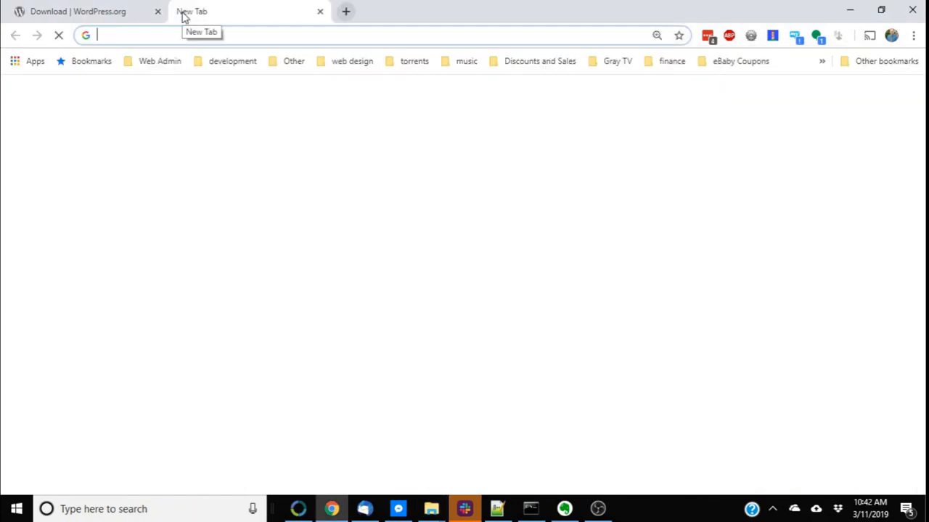
pyautogui.write('xamp')
pyautogui.press('Return')
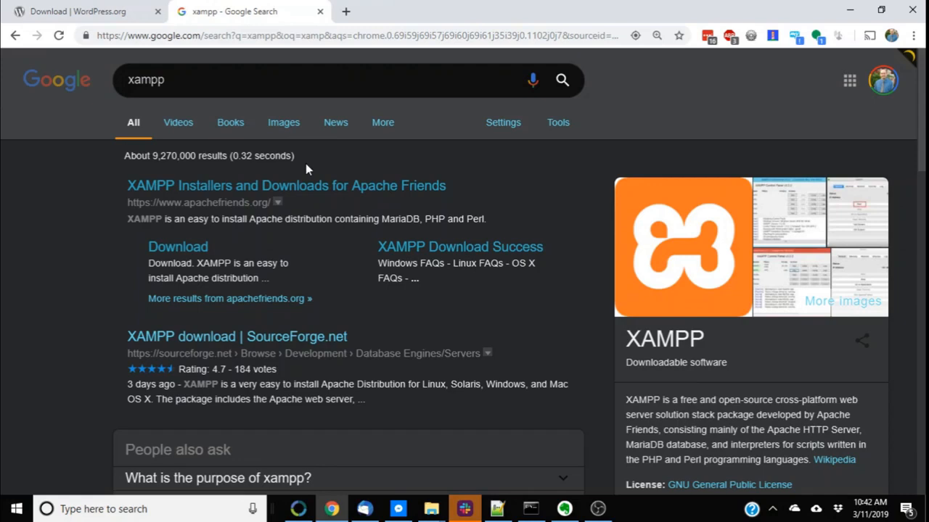
# Refine the Google search to xampp mac and scroll through the results
pyautogui.rightClick(305, 166)
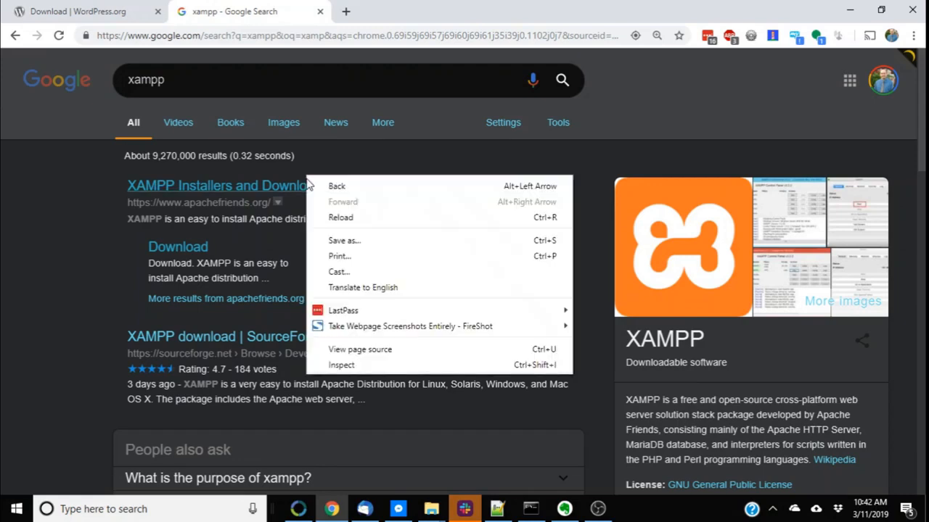
pyautogui.click(331, 148)
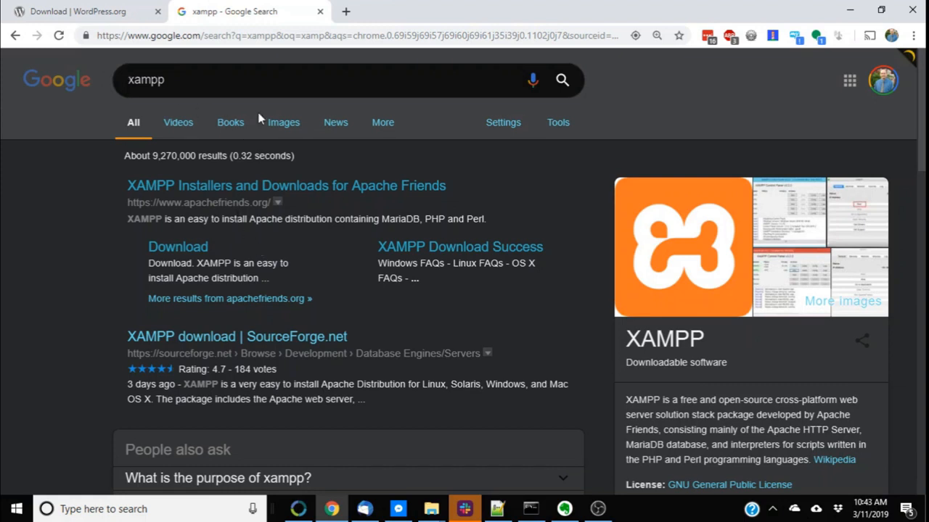
pyautogui.click(232, 71)
pyautogui.write('mac')
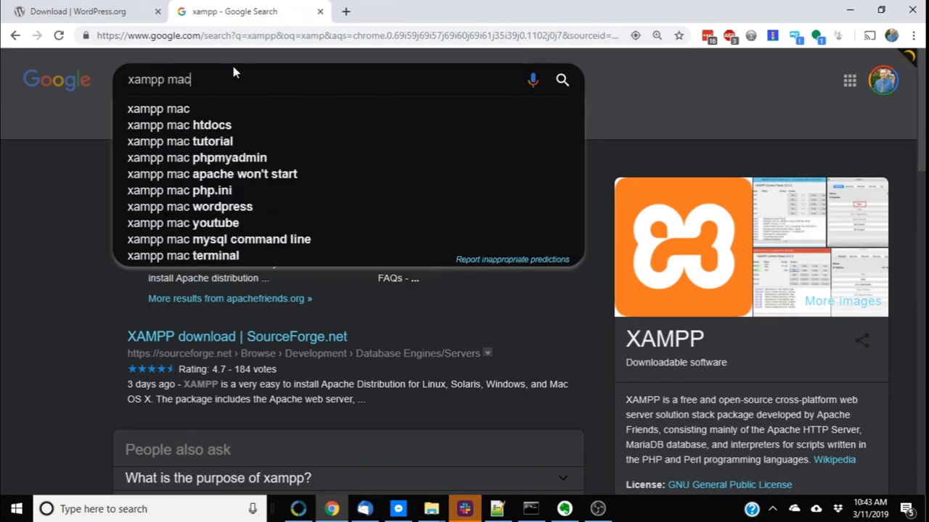
pyautogui.press('Return')
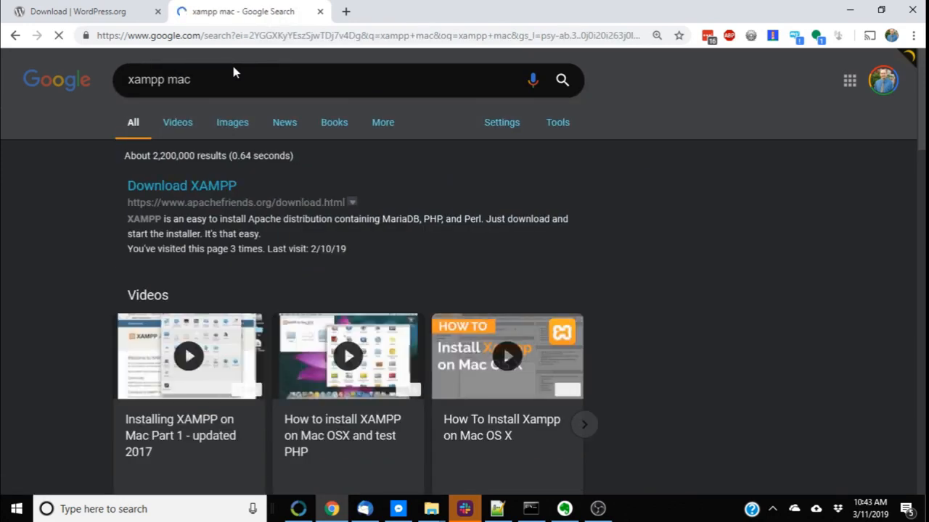
pyautogui.scroll(-5, 294, 197)
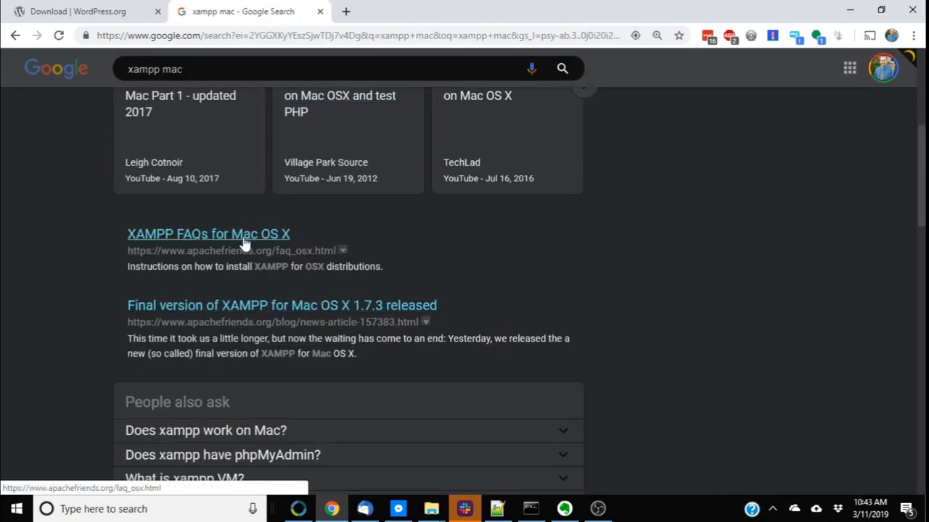
pyautogui.scroll(-3, 261, 290)
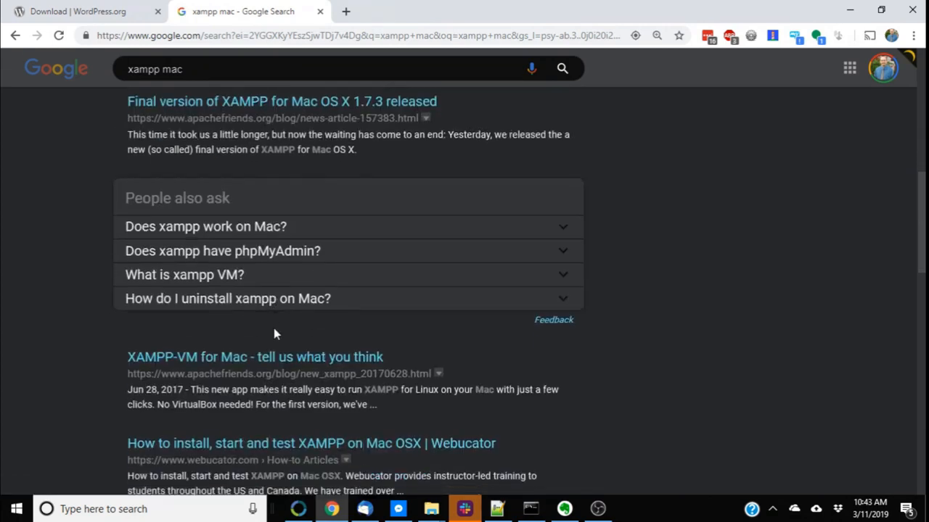
pyautogui.scroll(8, 256, 415)
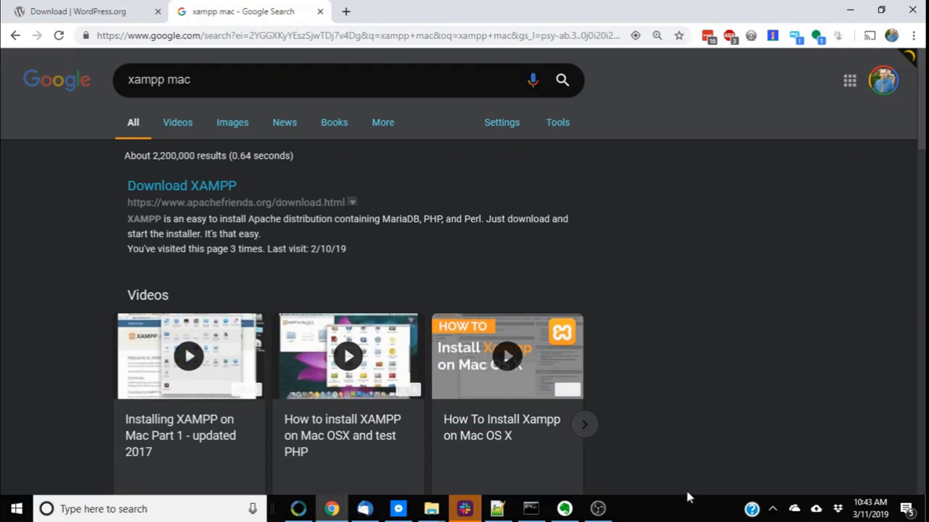
pyautogui.click(175, 518)
pyautogui.write('xa')
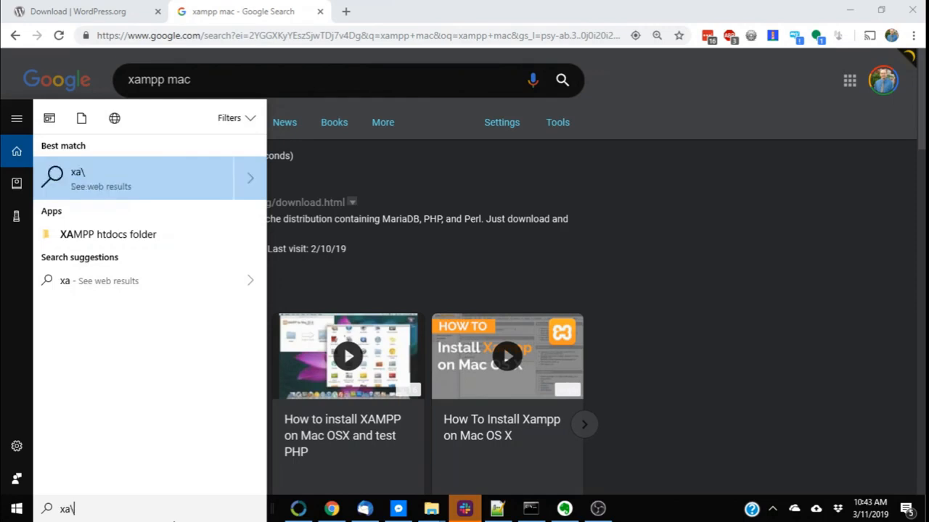
pyautogui.write('\\')
pyautogui.press('Return')
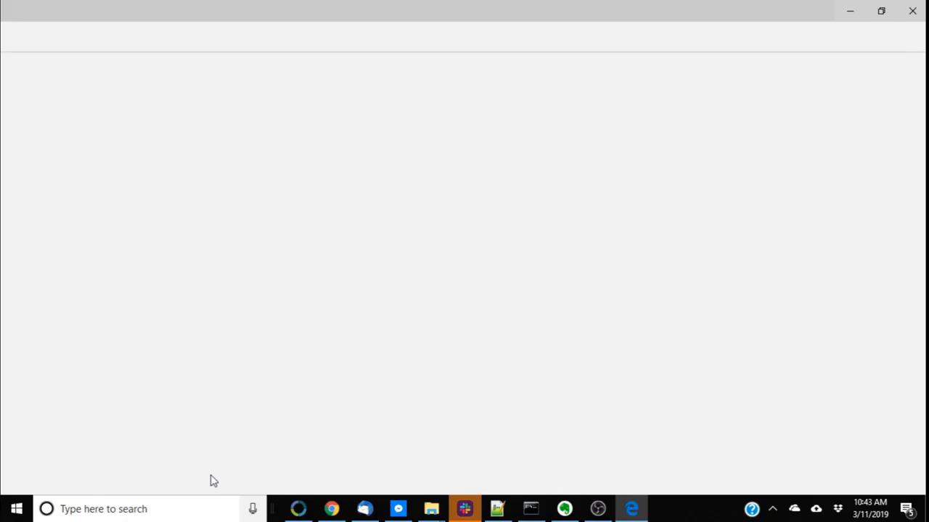
pyautogui.click(912, 11)
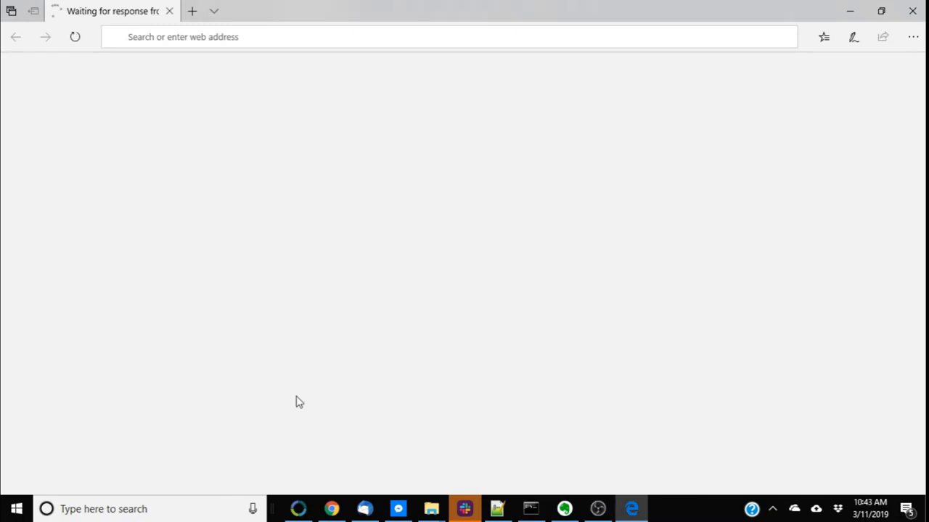
# Open the XAMPP Control Panel through Windows search
pyautogui.click(159, 509)
pyautogui.write('xamp')
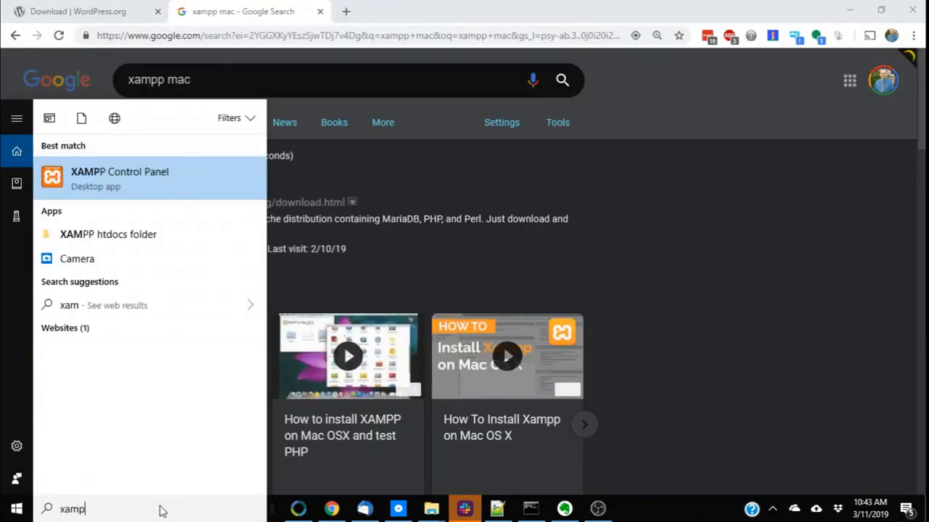
pyautogui.press('Escape')
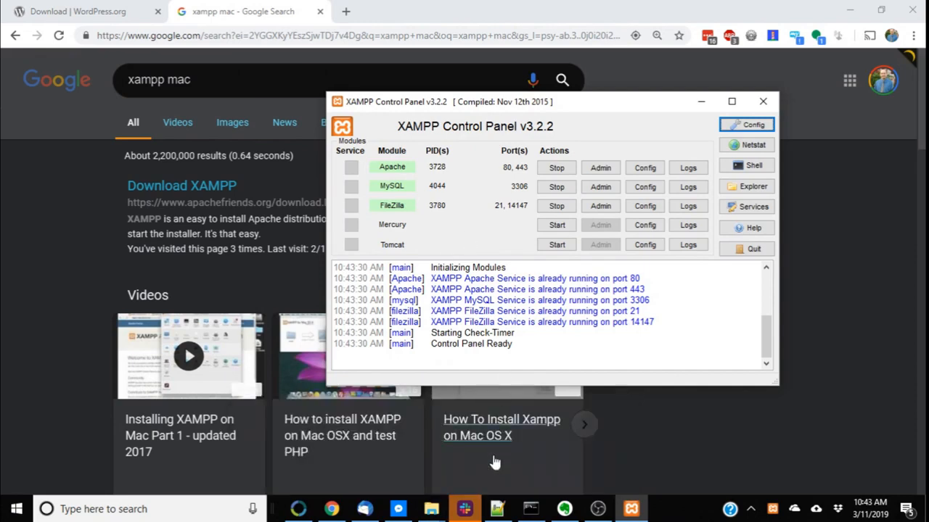
# Return to the WordPress folder window and open the xampp folder on the Local Disk (C:) drive
pyautogui.moveTo(434, 516)
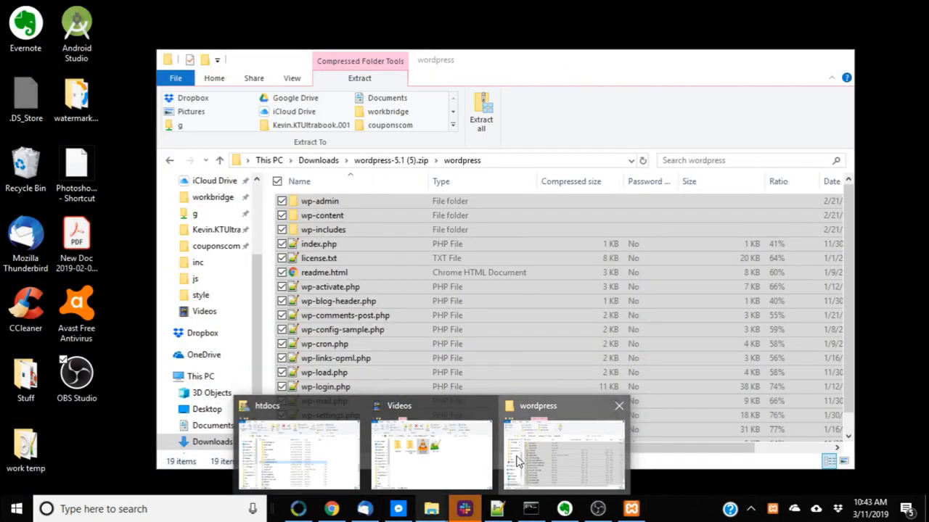
pyautogui.click(506, 457)
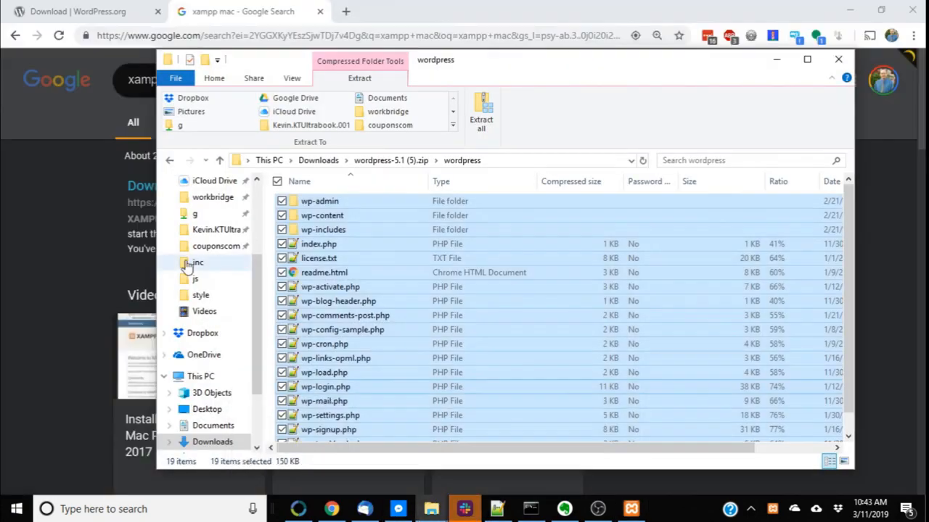
pyautogui.click(280, 162)
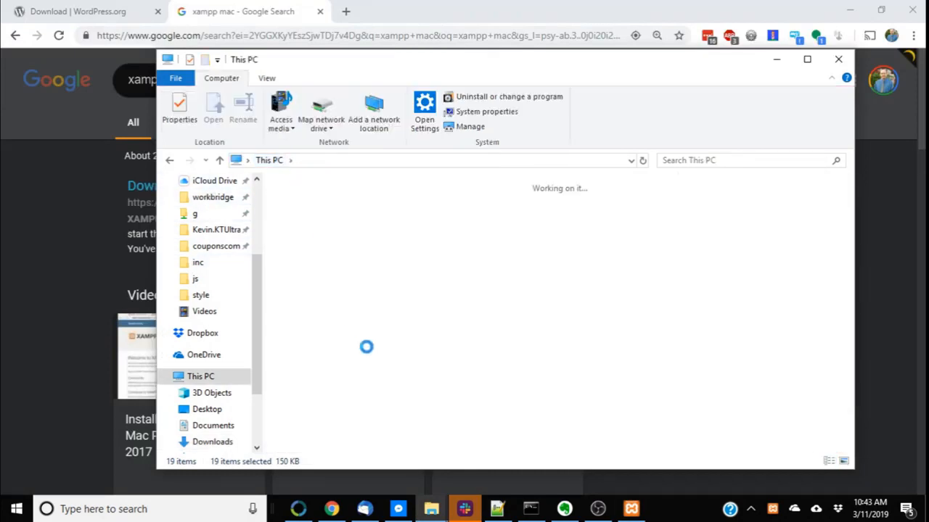
pyautogui.click(534, 357)
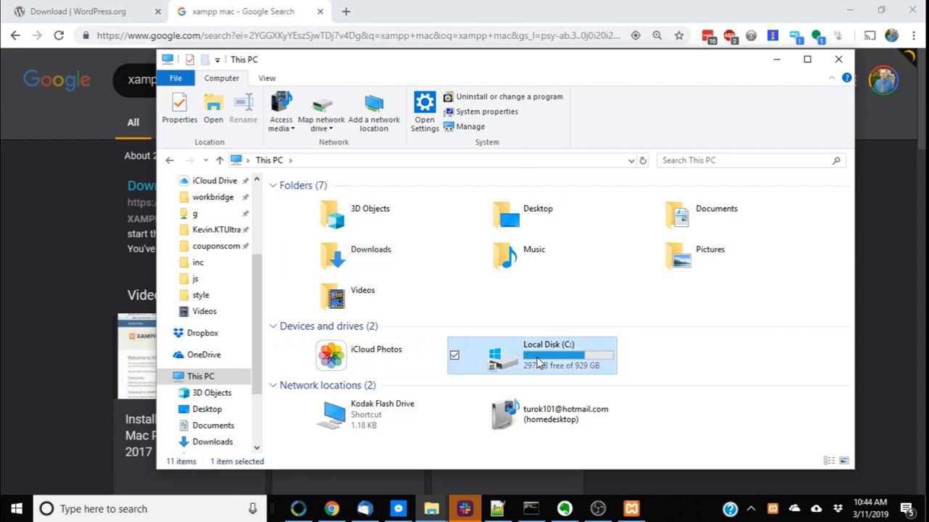
pyautogui.doubleClick(533, 357)
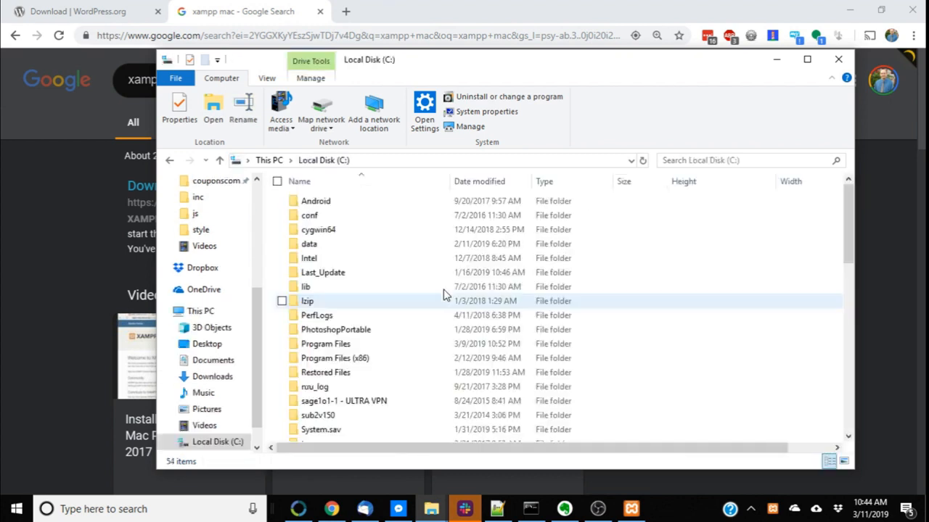
pyautogui.scroll(-5, 435, 392)
pyautogui.click(347, 346)
pyautogui.click(346, 338)
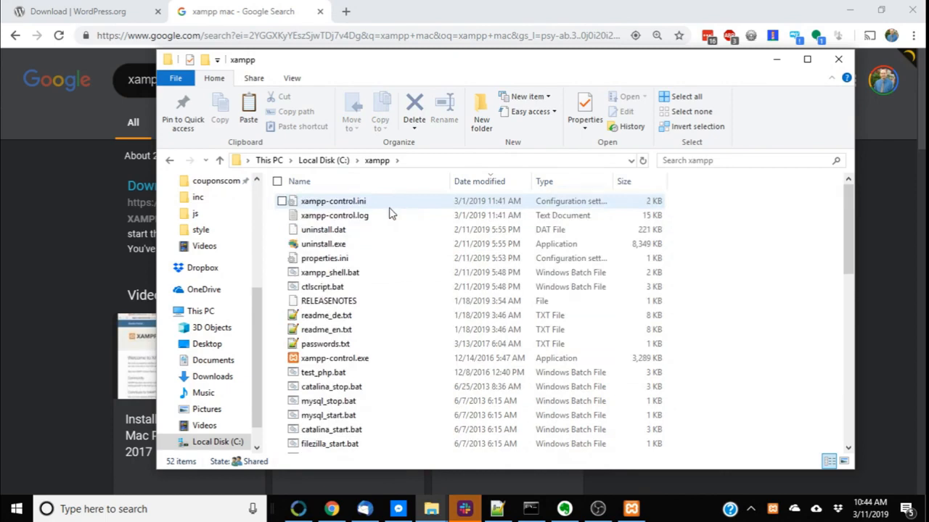
# Open the htdocs folder inside Dropbox
pyautogui.scroll(5, 185, 268)
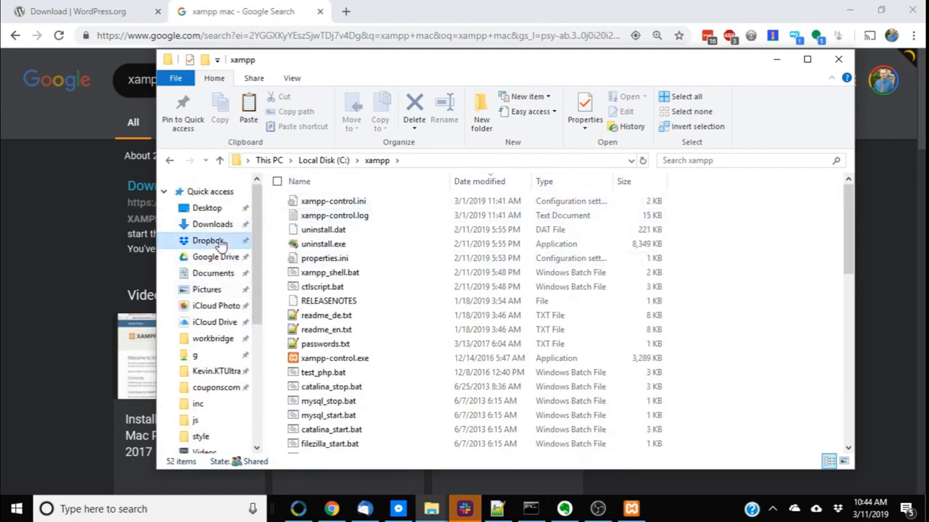
pyautogui.click(210, 241)
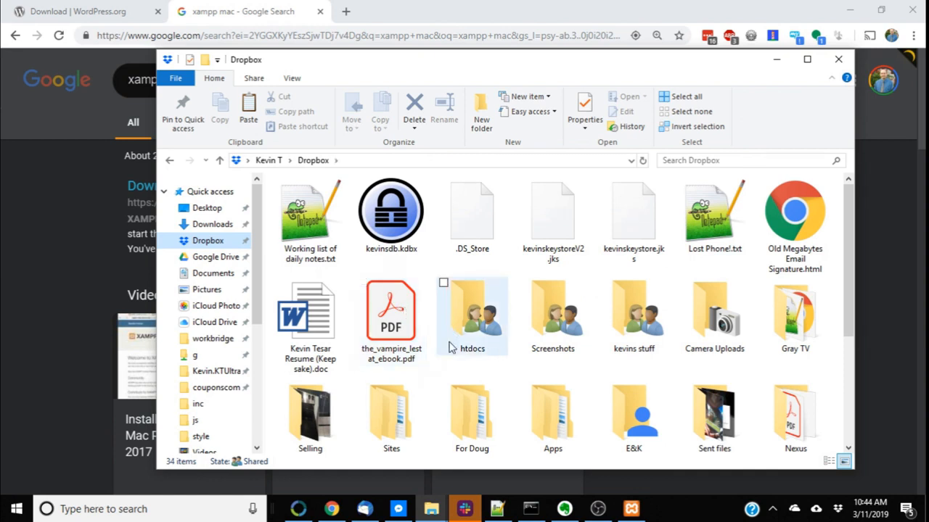
pyautogui.scroll(-3, 450, 348)
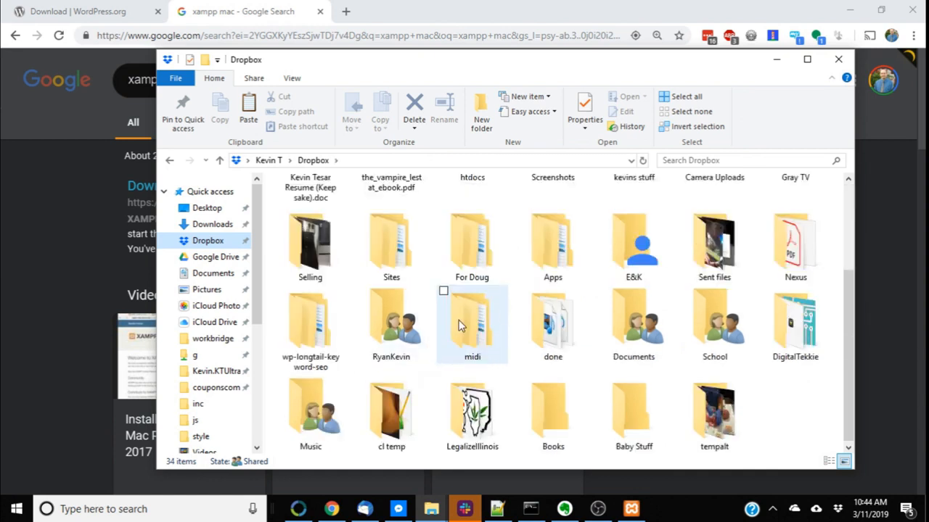
pyautogui.moveTo(459, 297)
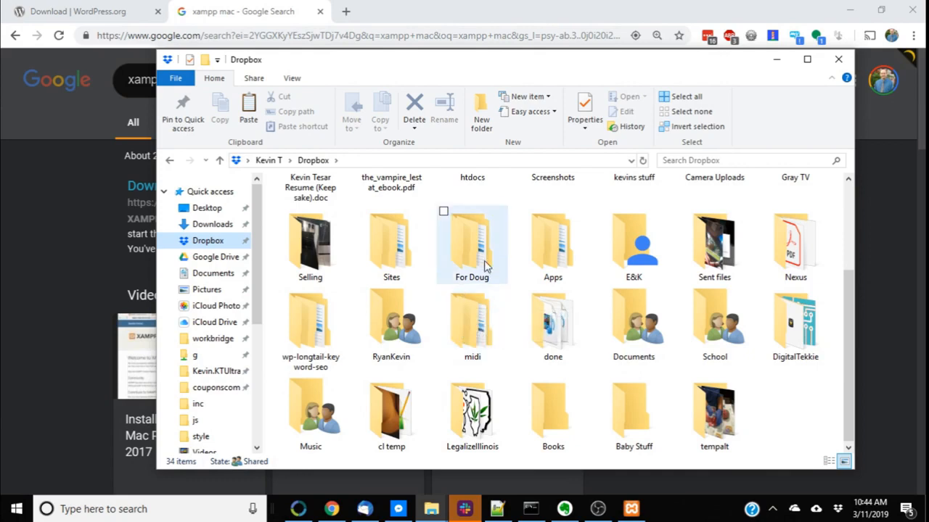
pyautogui.click(511, 375)
pyautogui.press('h')
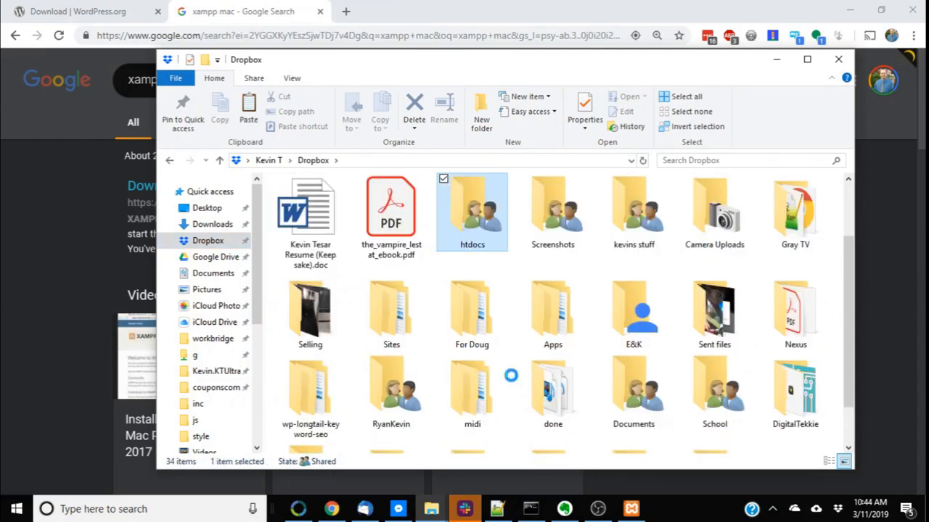
pyautogui.press('Return')
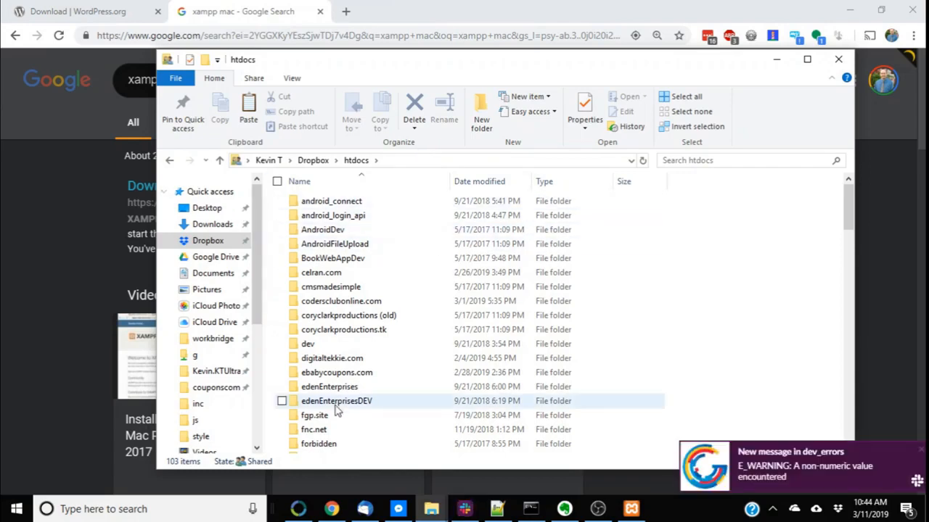
# Browse the htdocs folder list and open the youtubetutorial.com folder
pyautogui.scroll(-2, 701, 398)
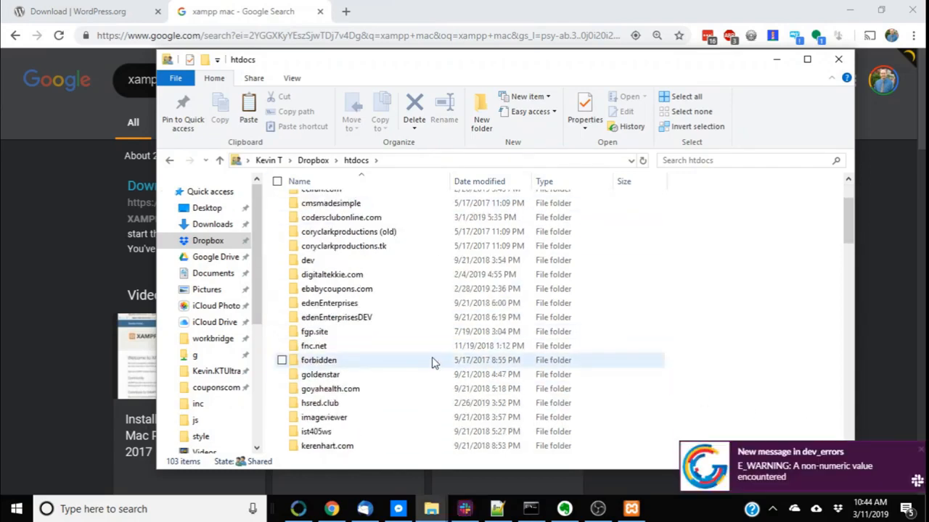
pyautogui.scroll(-2, 406, 377)
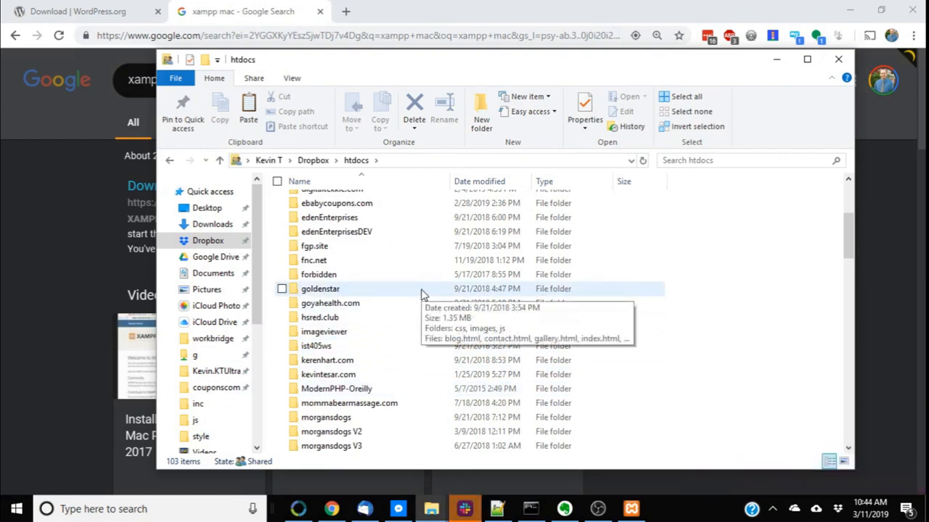
pyautogui.scroll(-2, 387, 346)
pyautogui.scroll(6, 319, 290)
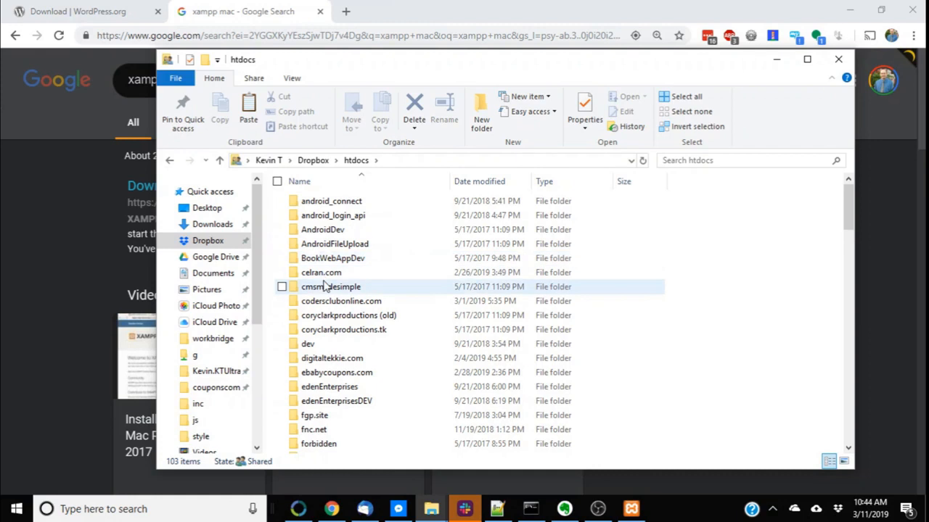
pyautogui.scroll(-5, 374, 239)
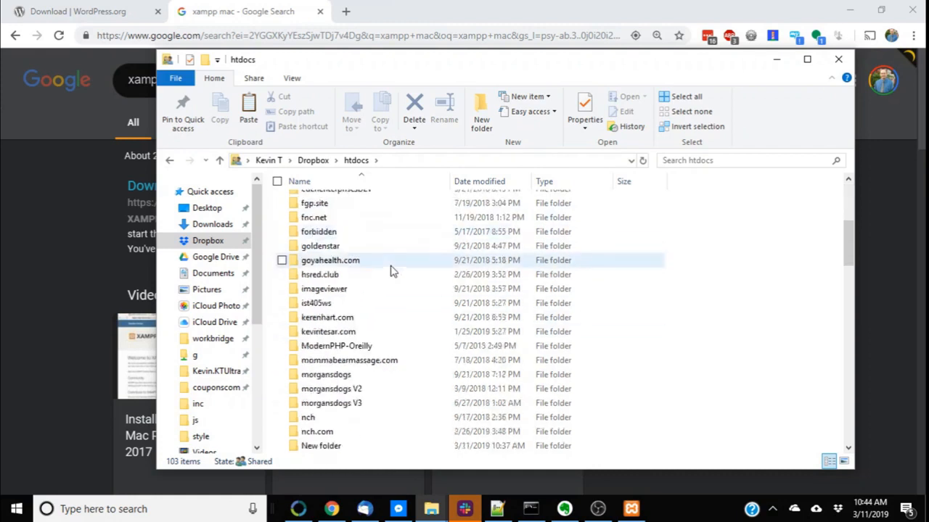
pyautogui.scroll(-12, 399, 259)
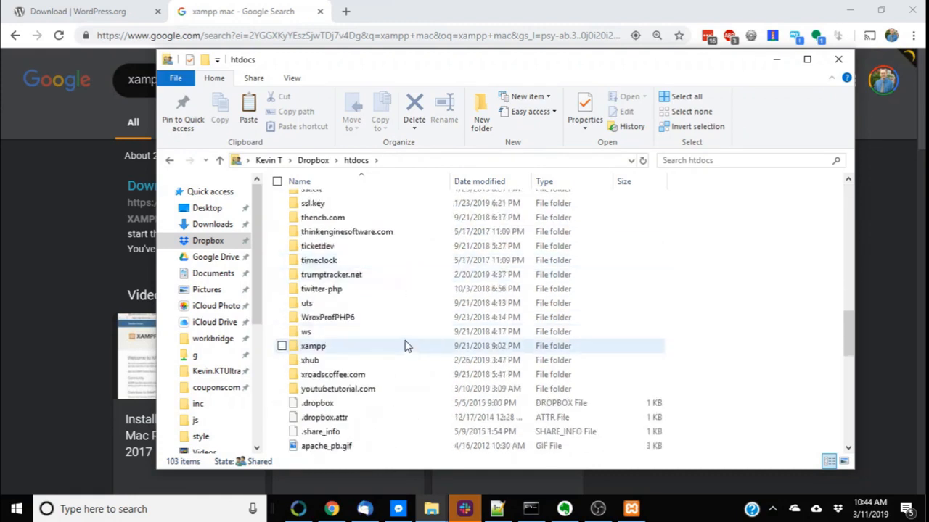
pyautogui.scroll(1, 407, 243)
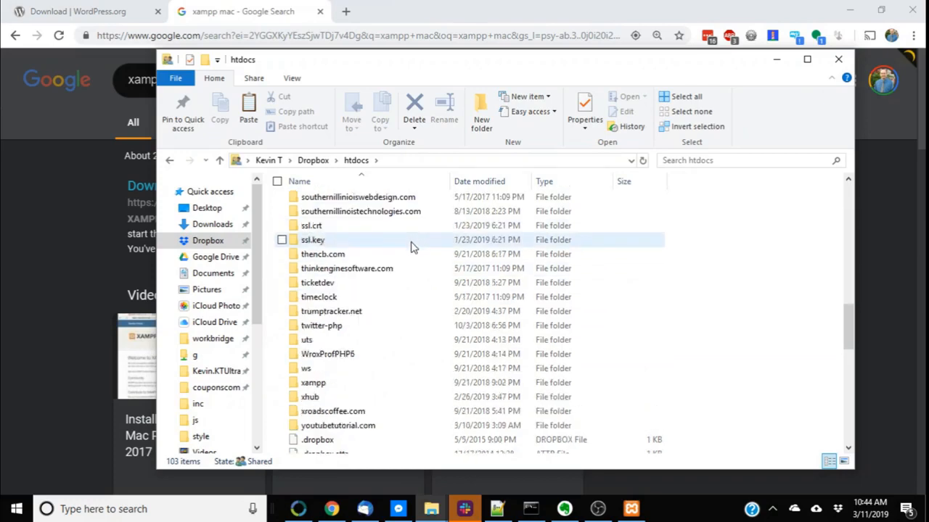
pyautogui.scroll(-1, 417, 274)
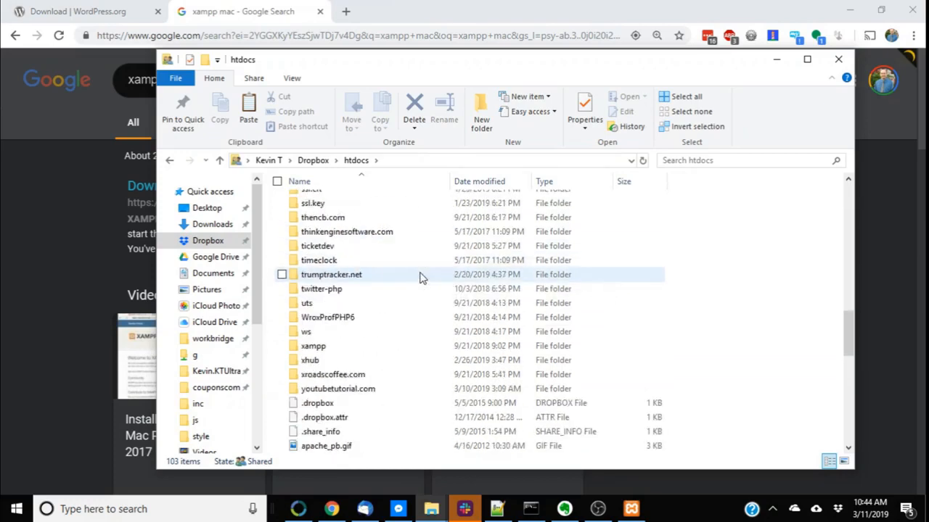
pyautogui.doubleClick(404, 390)
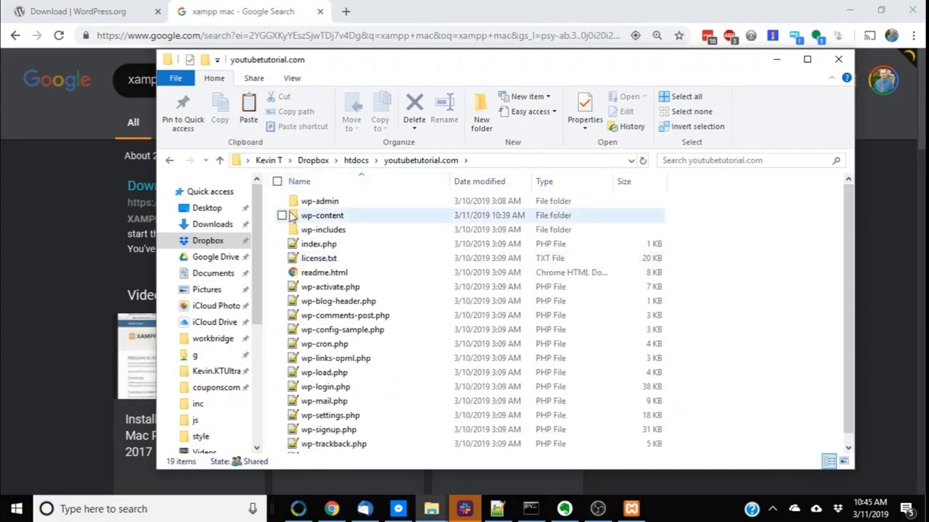
pyautogui.click(368, 158)
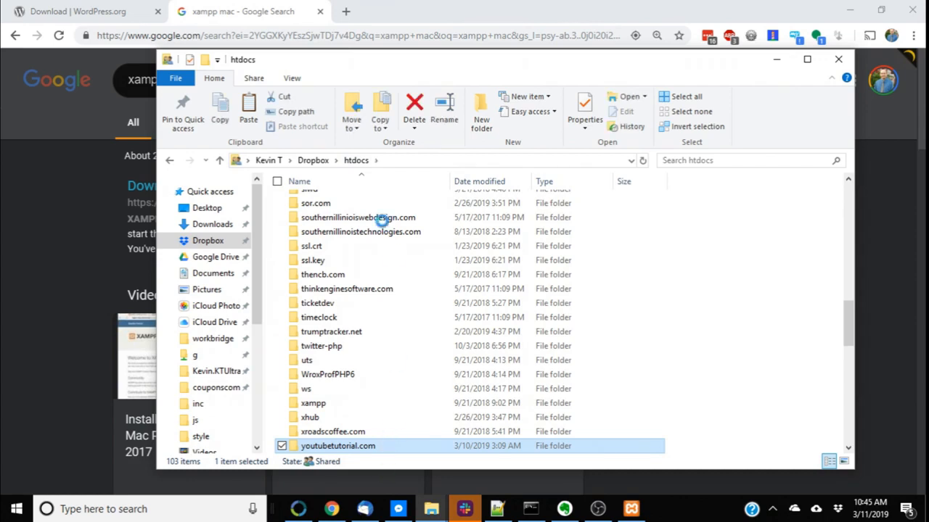
pyautogui.press('Return')
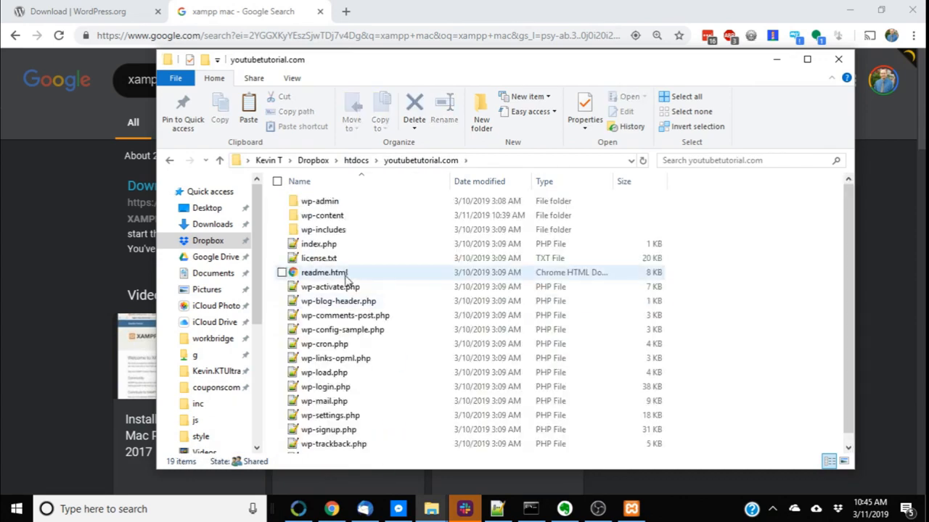
# Select all files in youtubetutorial.com and copy the folder name youtubetutorial.com from the address path
pyautogui.hotkey('ctrl', 'a')
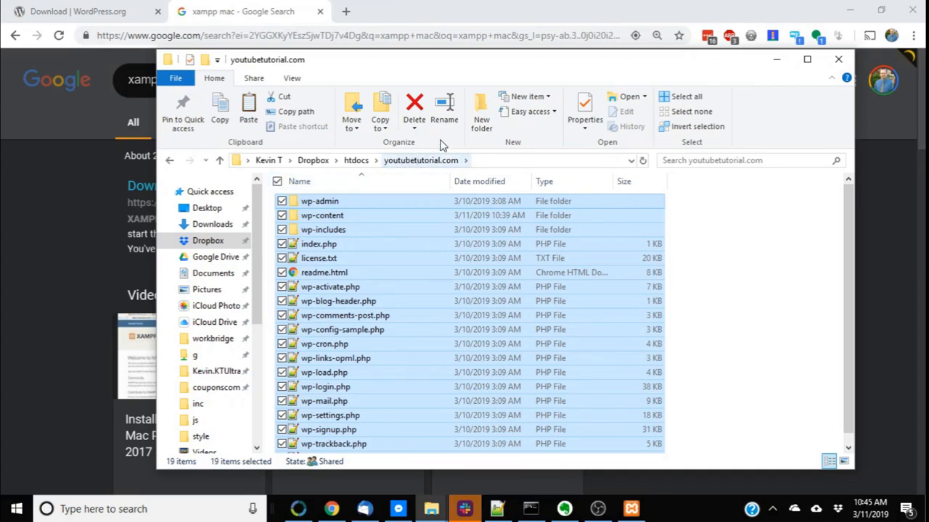
pyautogui.click(499, 161)
pyautogui.moveTo(423, 161); pyautogui.dragTo(499, 161)
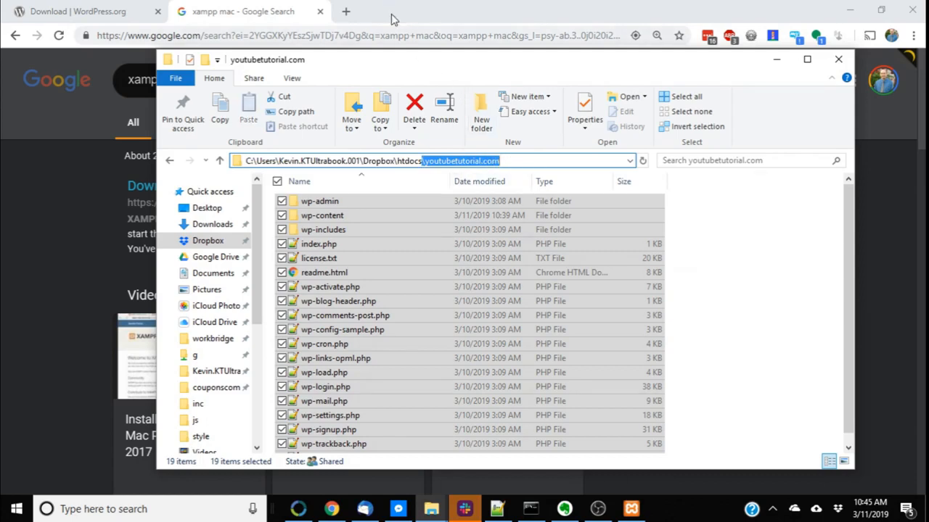
# Open 127.0.0.1/youtubetutorial.com in the browser to launch the WordPress setup
pyautogui.click(395, 20)
pyautogui.click(307, 37)
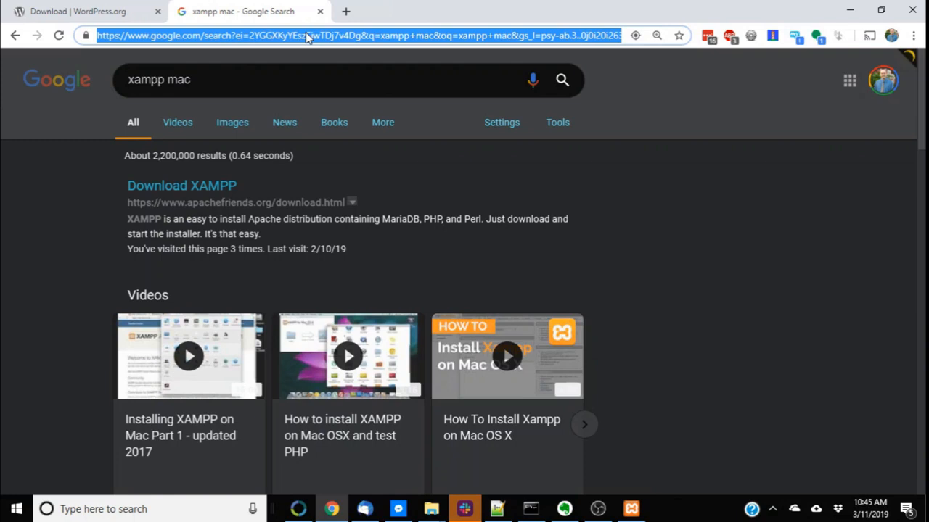
pyautogui.write('10')
pyautogui.press('BackSpace')
pyautogui.press('BackSpace')
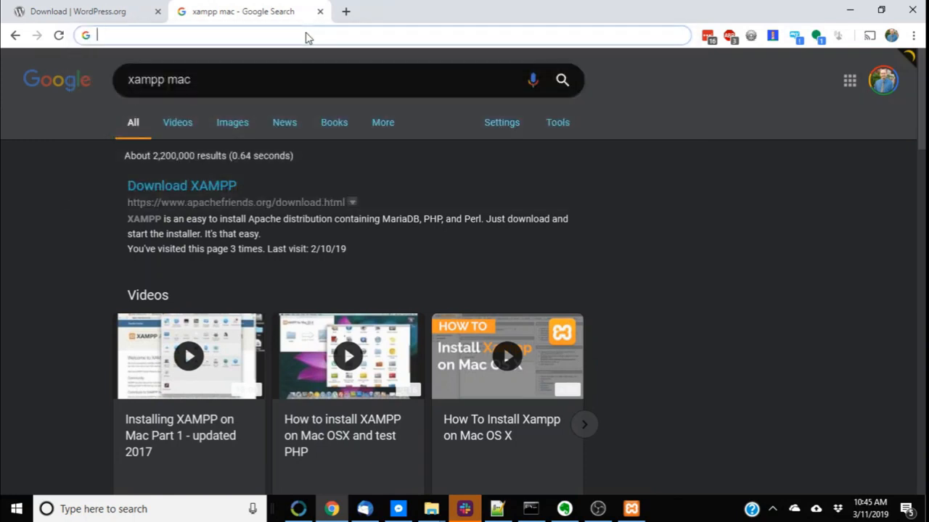
pyautogui.write('12')
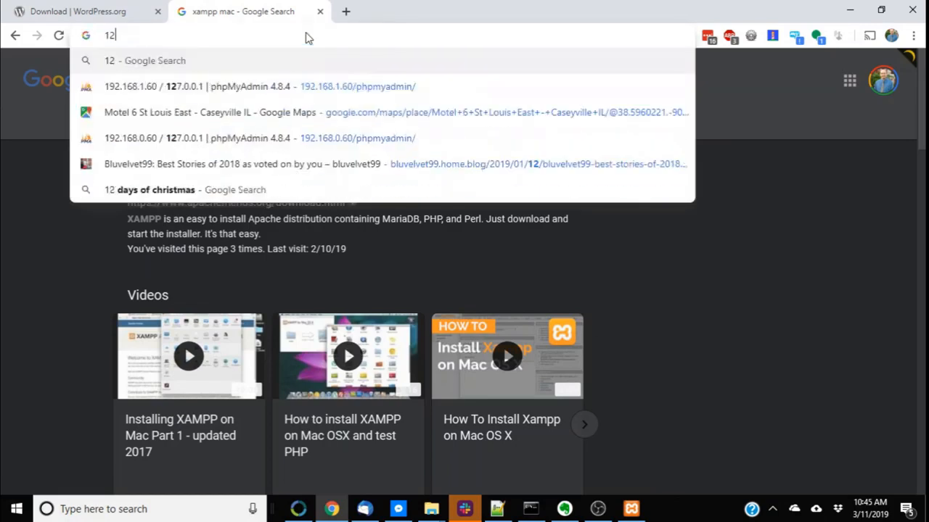
pyautogui.write('7.0')
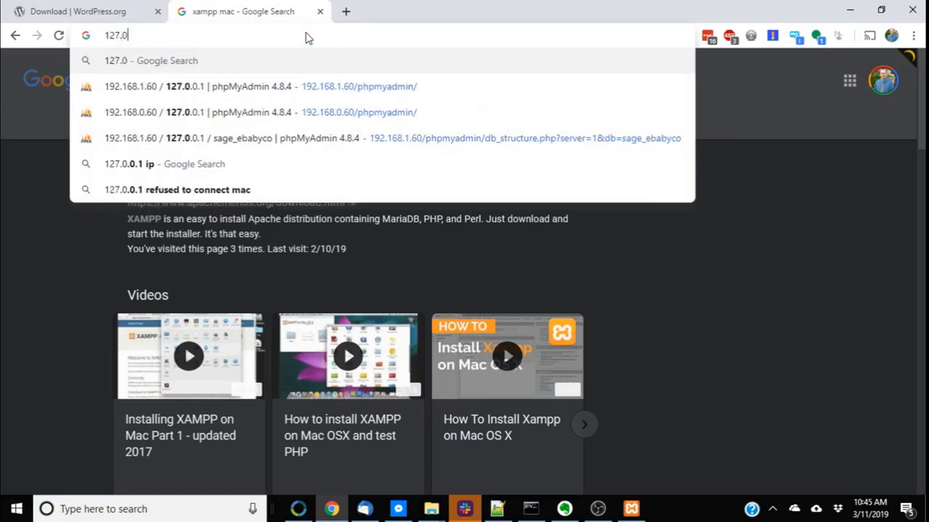
pyautogui.write('.0.1')
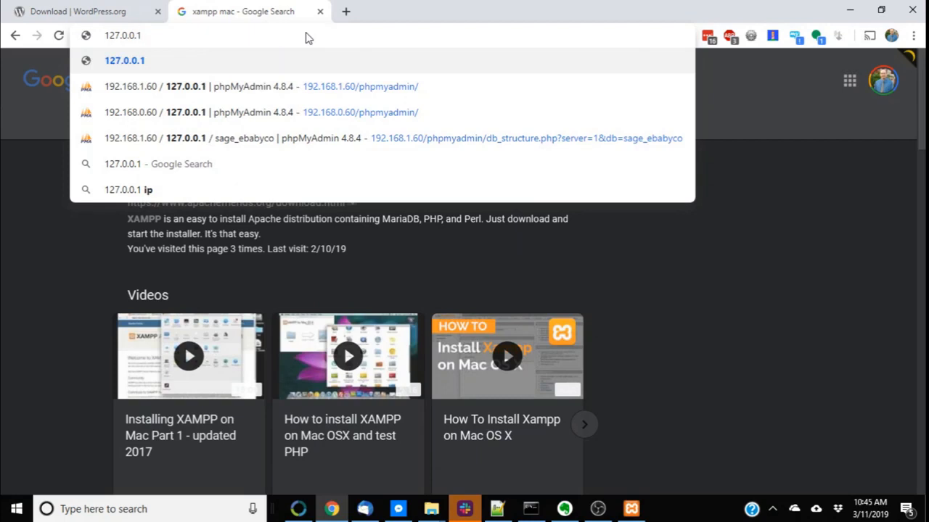
pyautogui.write('/')
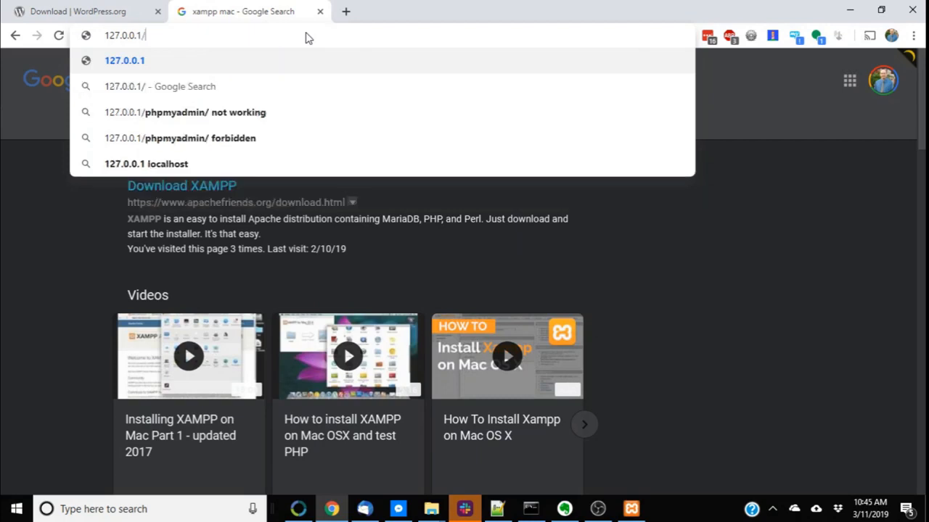
pyautogui.write('\\youtubetutorial.com')
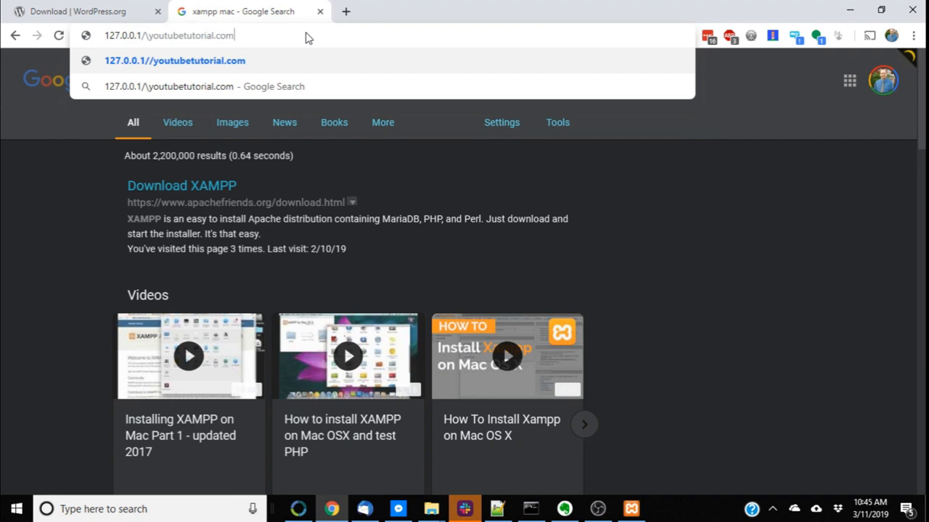
pyautogui.press('Delete')
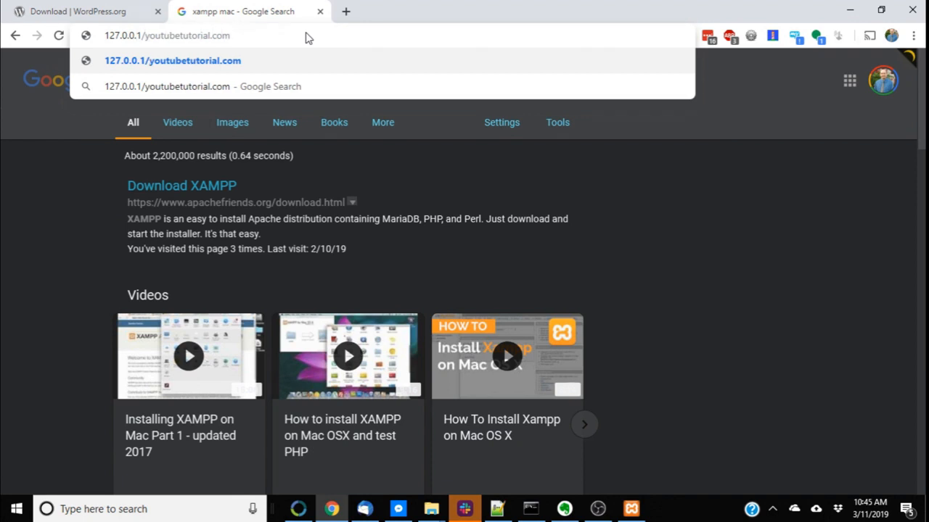
pyautogui.hotkey('shift', 'End')
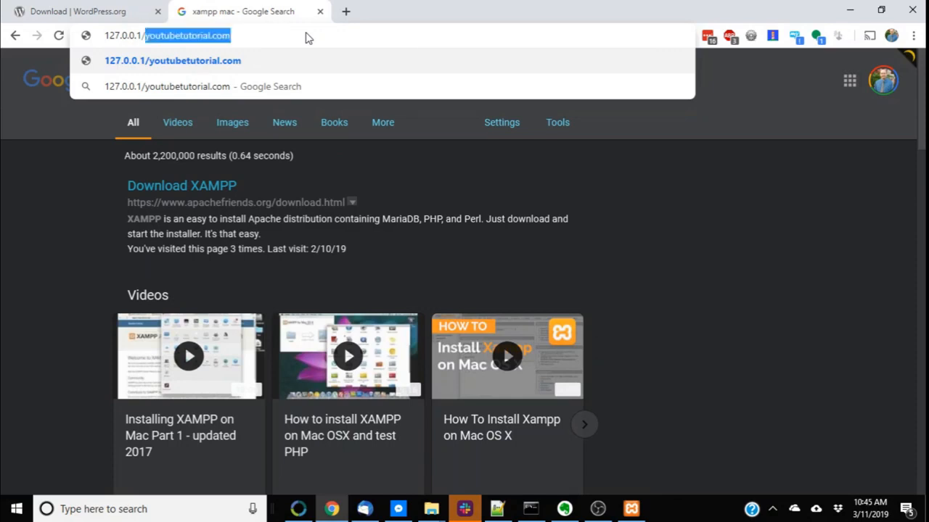
pyautogui.press('Return')
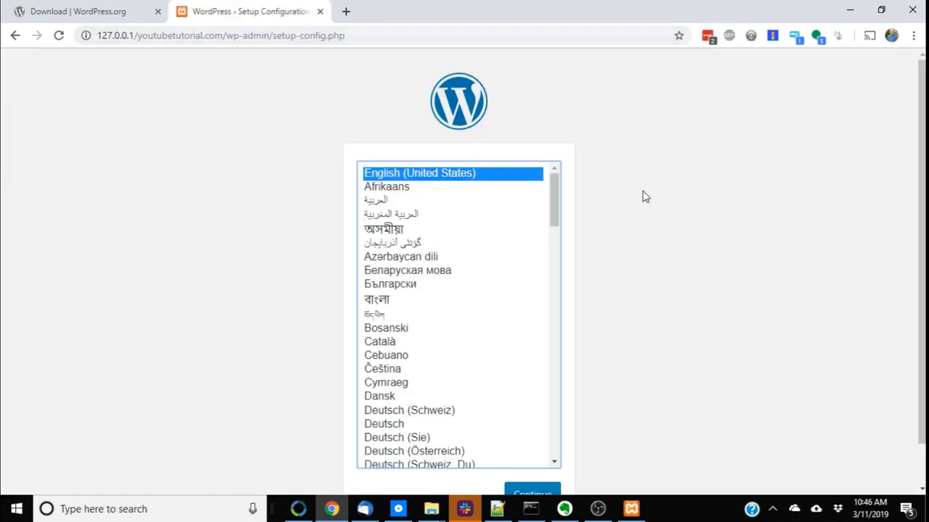
pyautogui.rightClick(426, 129)
pyautogui.click(303, 122)
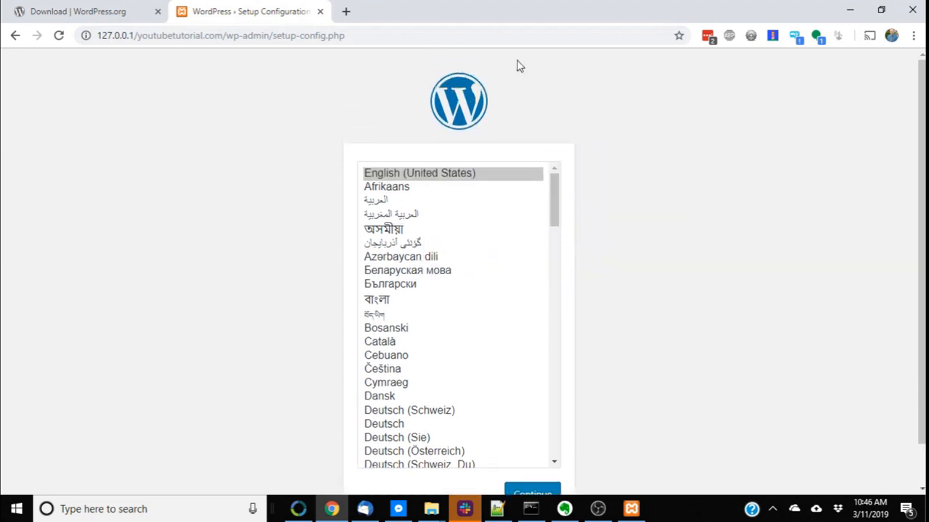
# Continue the setup in English (United States) and review the list of required database details
pyautogui.click(555, 489)
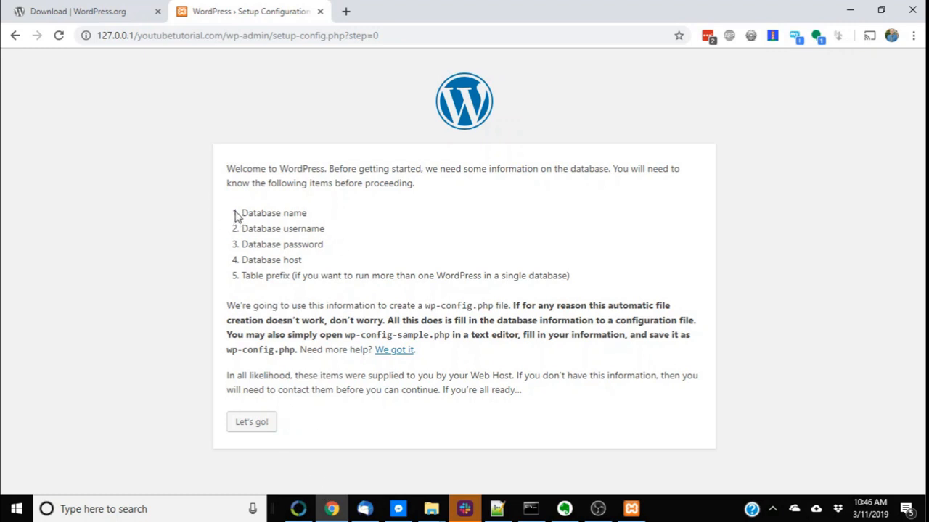
pyautogui.moveTo(235, 214); pyautogui.dragTo(310, 247)
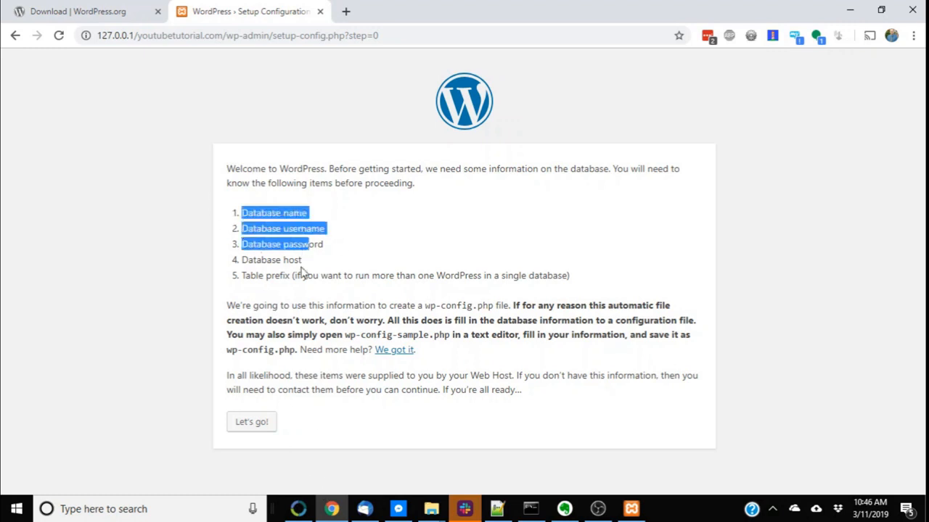
pyautogui.moveTo(262, 210); pyautogui.dragTo(325, 275)
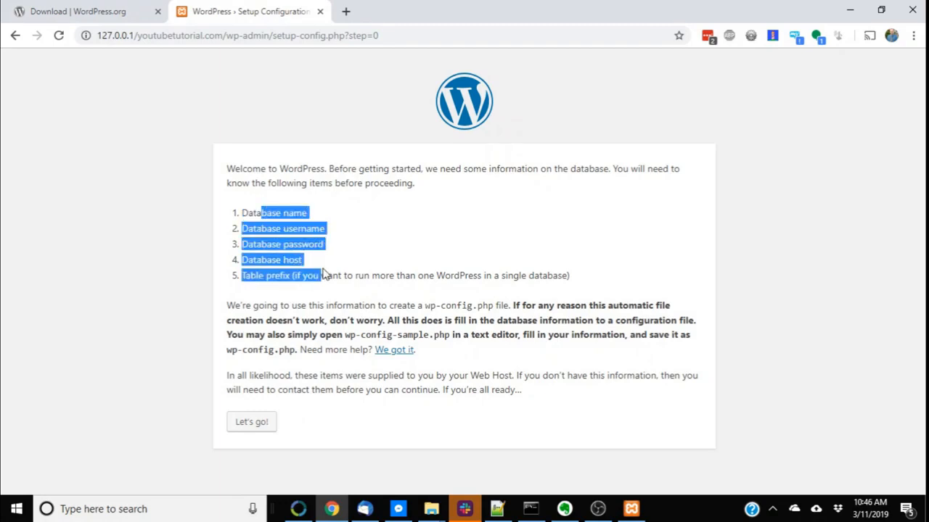
pyautogui.rightClick(331, 275)
pyautogui.click(308, 243)
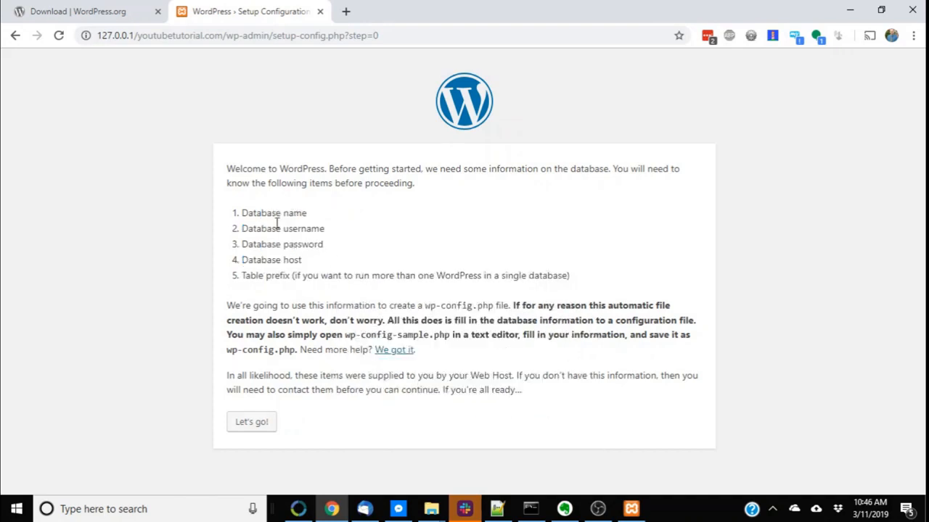
pyautogui.moveTo(244, 210); pyautogui.dragTo(302, 263)
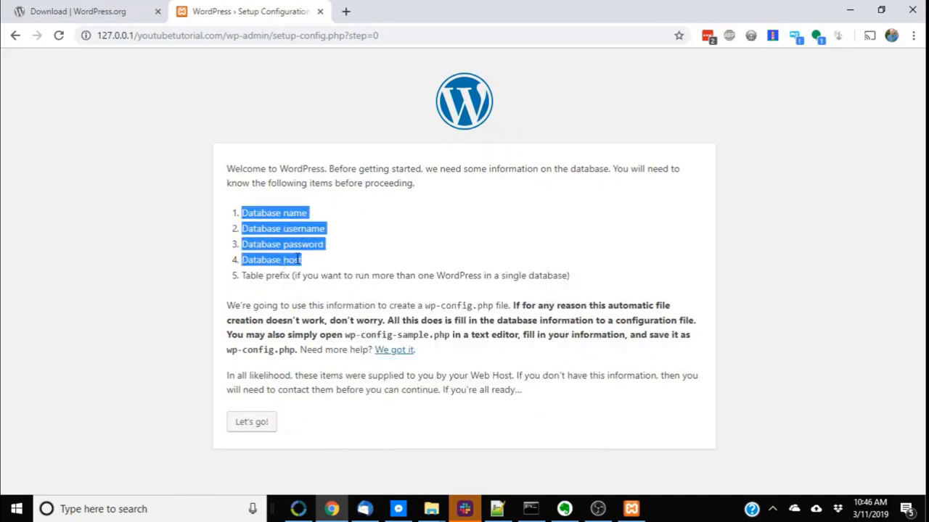
pyautogui.click(357, 220)
pyautogui.moveTo(292, 219); pyautogui.dragTo(310, 259)
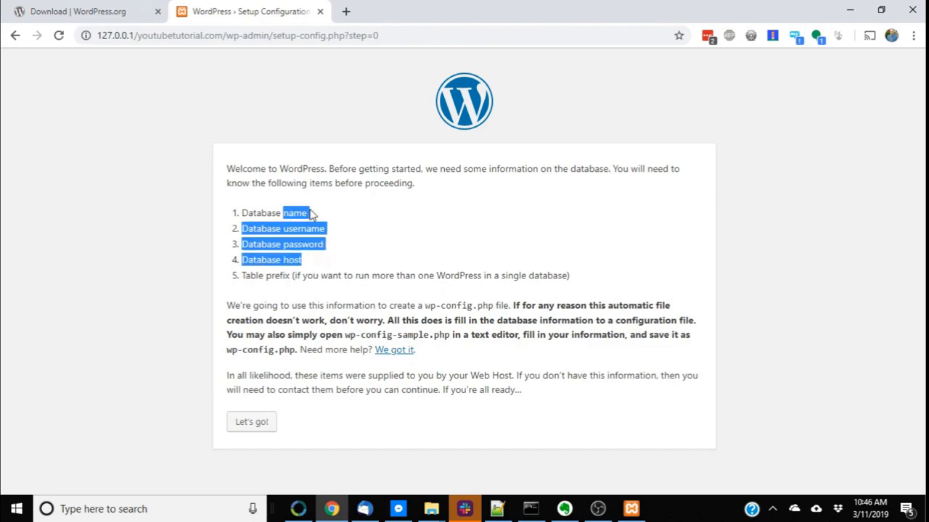
pyautogui.click(307, 212)
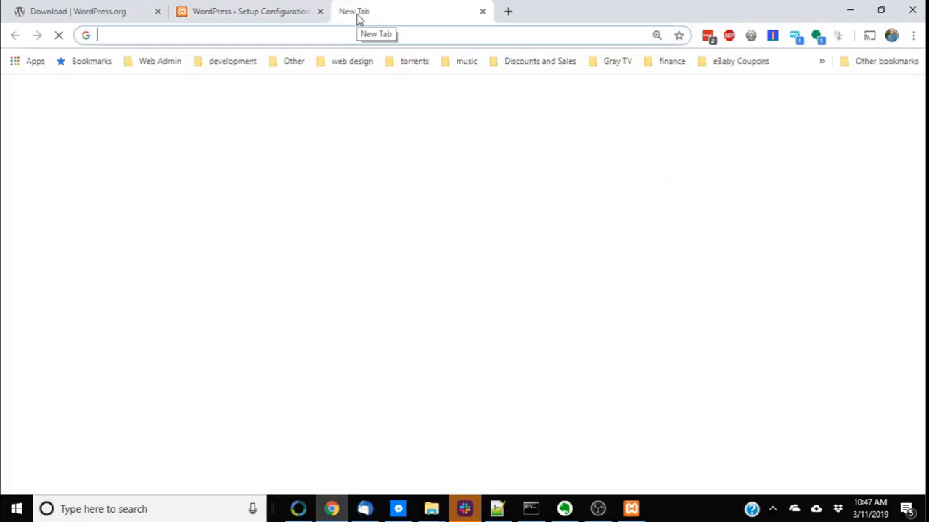
# Open 127.0.0.1/phpmyadmin in a new browser tab
pyautogui.click(240, 8)
pyautogui.click(384, 9)
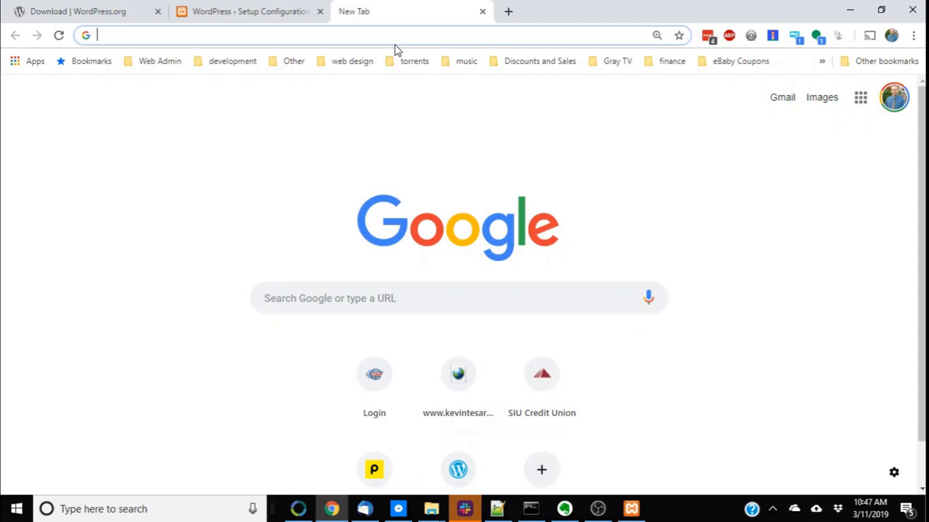
pyautogui.click(391, 35)
pyautogui.write('12')
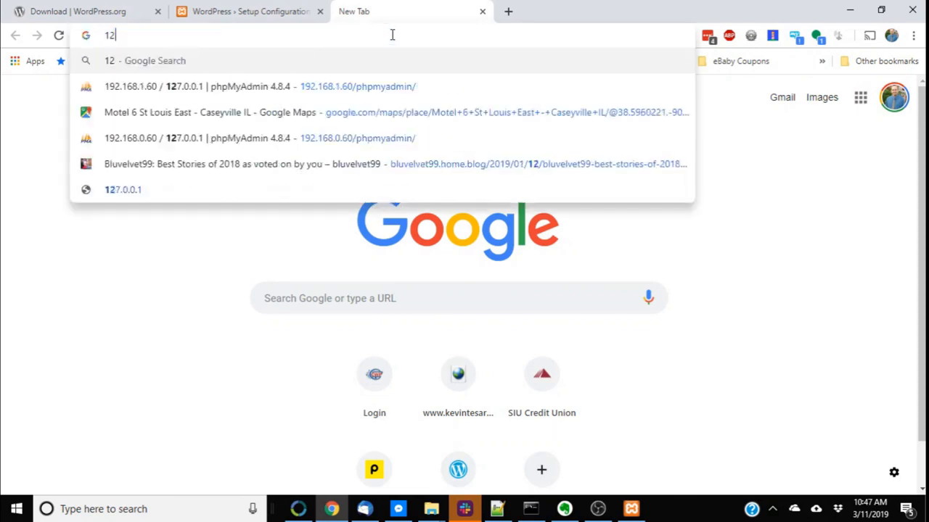
pyautogui.write('7.0.0')
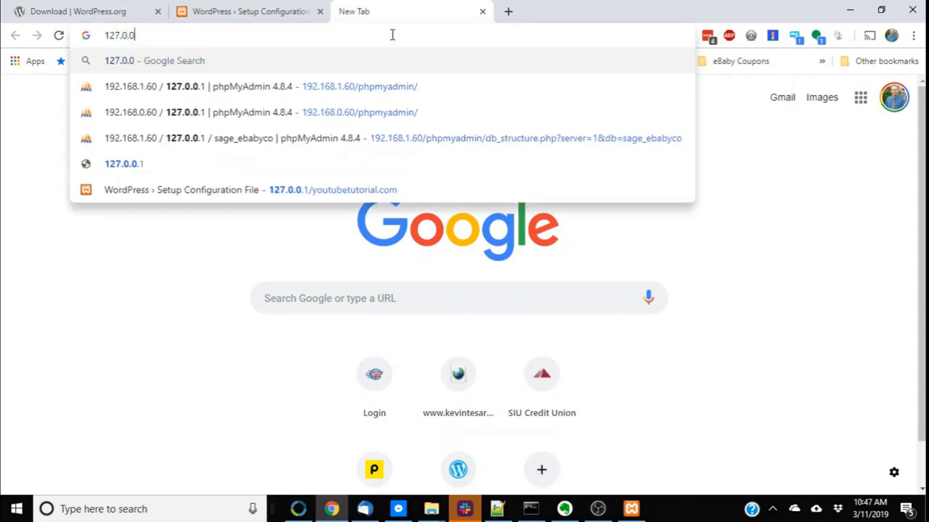
pyautogui.write('.1/')
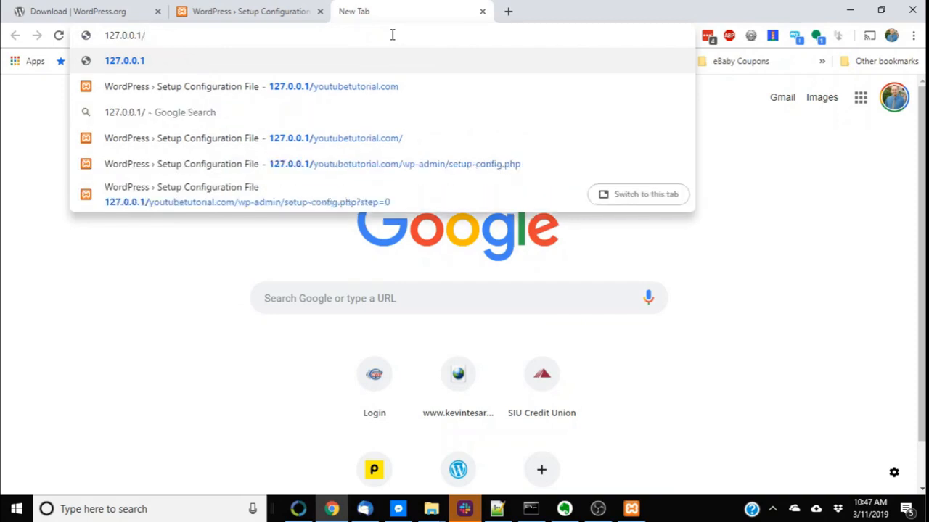
pyautogui.write('phpmyadmin')
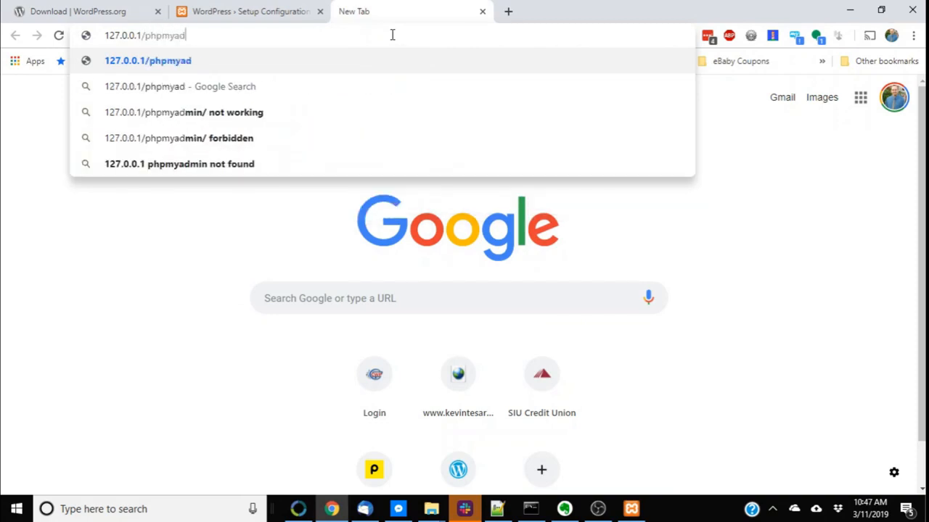
pyautogui.hotkey('shift', 'Left')
pyautogui.hotkey('shift', 'Left')
pyautogui.hotkey('shift', 'Left')
pyautogui.hotkey('shift', 'Left')
pyautogui.hotkey('shift', 'Left')
pyautogui.hotkey('shift', 'Left')
pyautogui.hotkey('shift', 'Left')
pyautogui.hotkey('shift', 'Left')
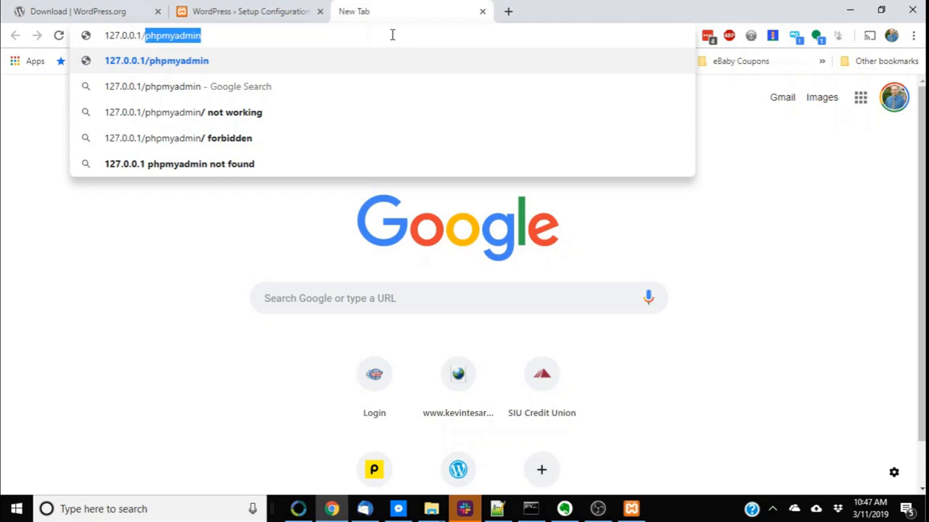
pyautogui.press('Return')
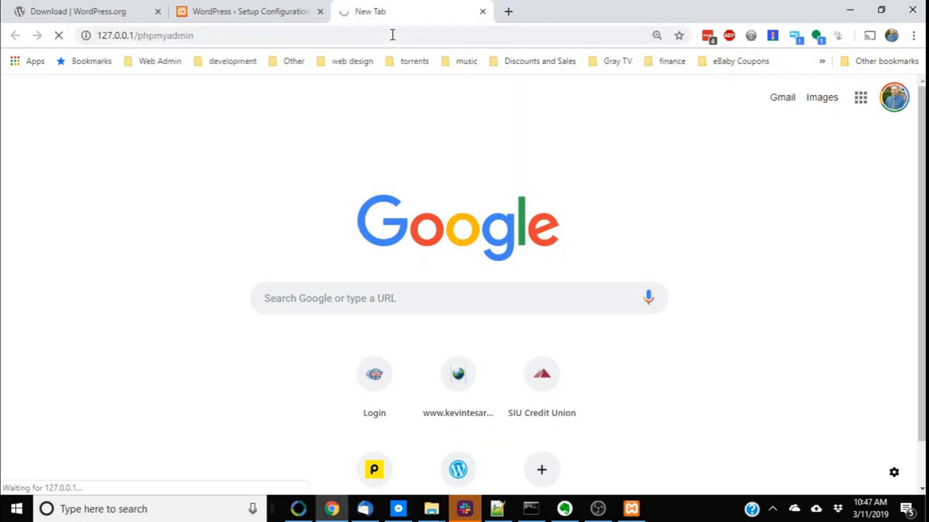
# Check the XAMPP Control Panel modules and browse an existing database in phpMyAdmin
pyautogui.click(631, 508)
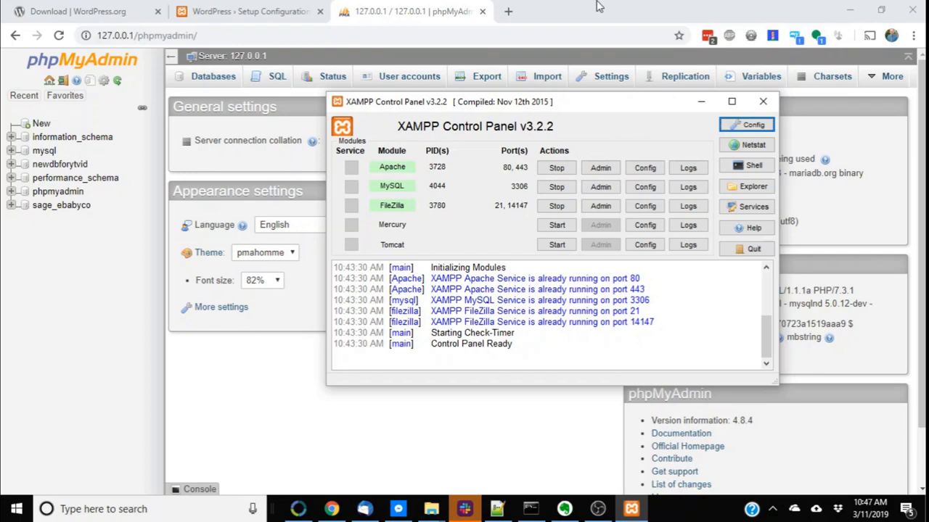
pyautogui.click(366, 85)
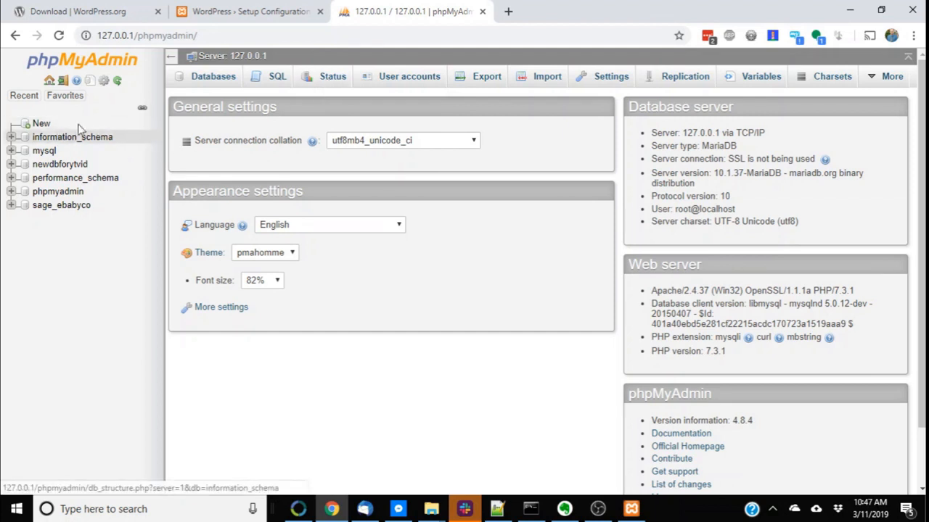
pyautogui.click(61, 165)
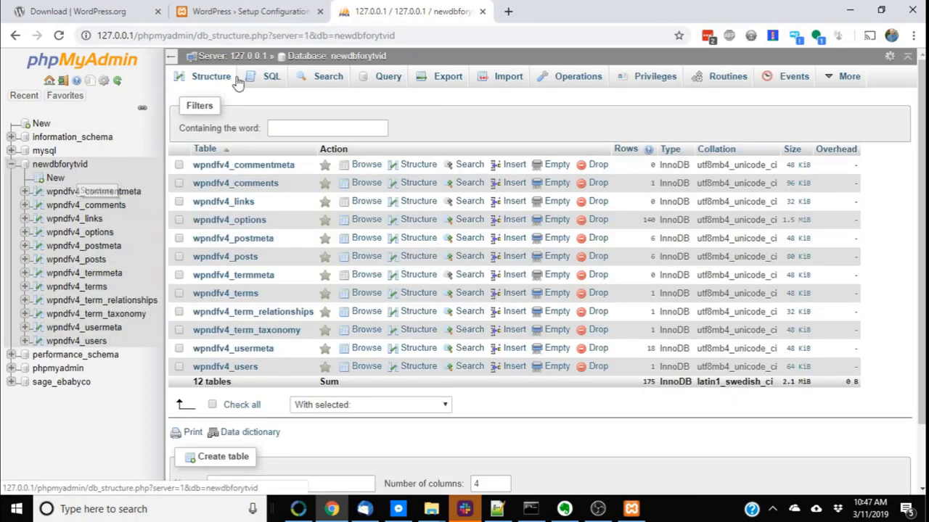
pyautogui.click(235, 55)
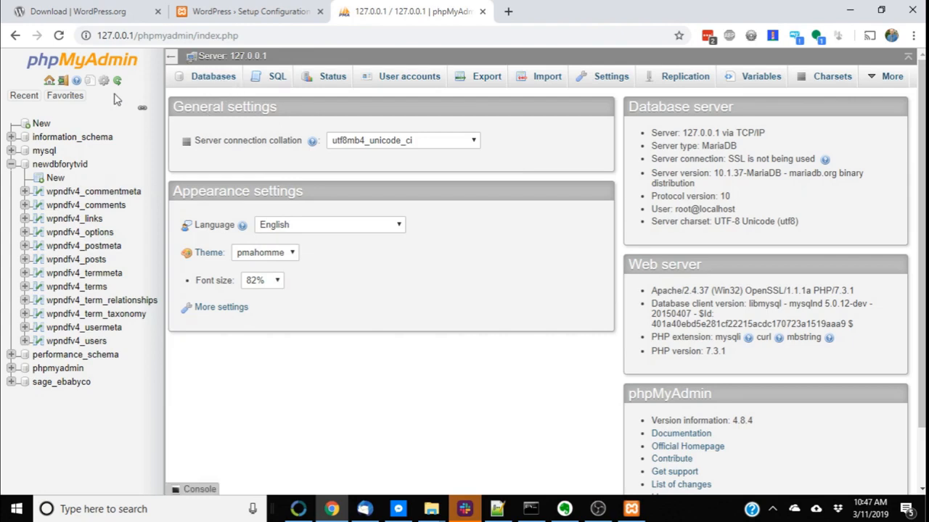
# Create a new database named wordpresstutorial and open it
pyautogui.click(42, 124)
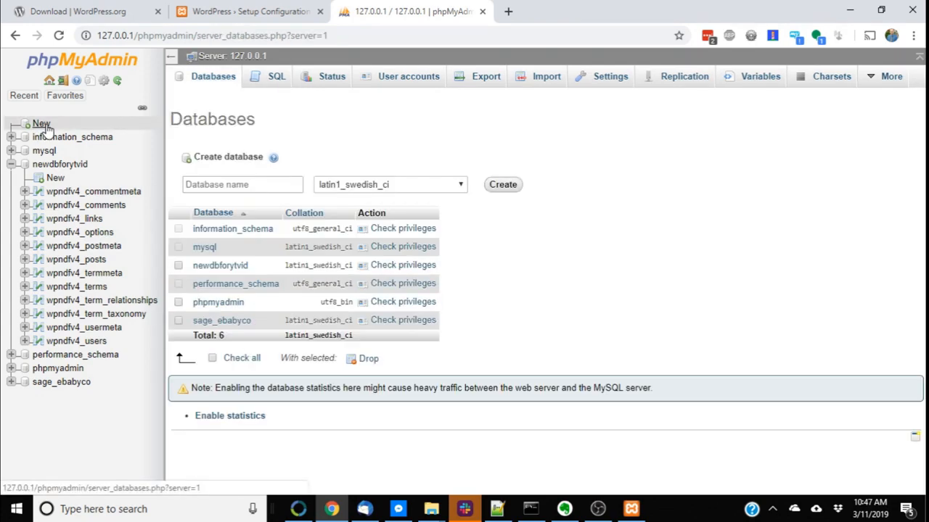
pyautogui.click(299, 183)
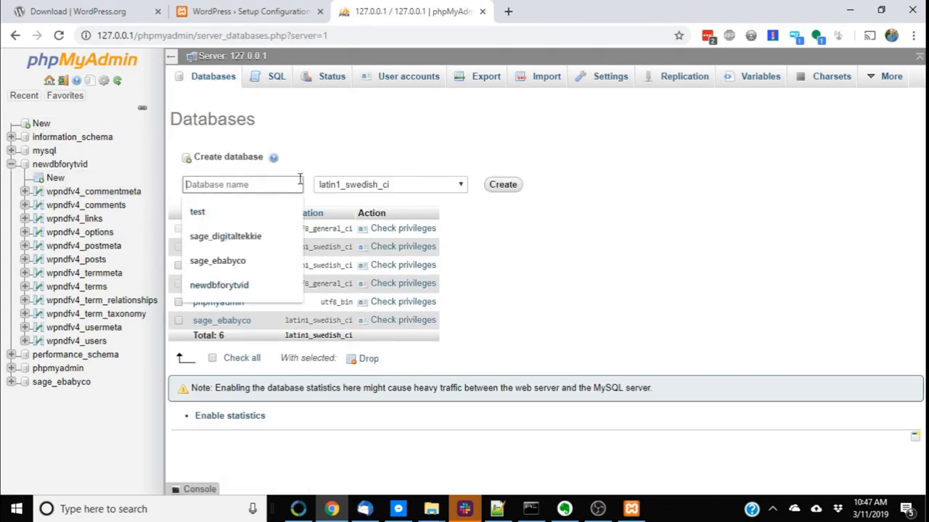
pyautogui.write('wordpresstutorial')
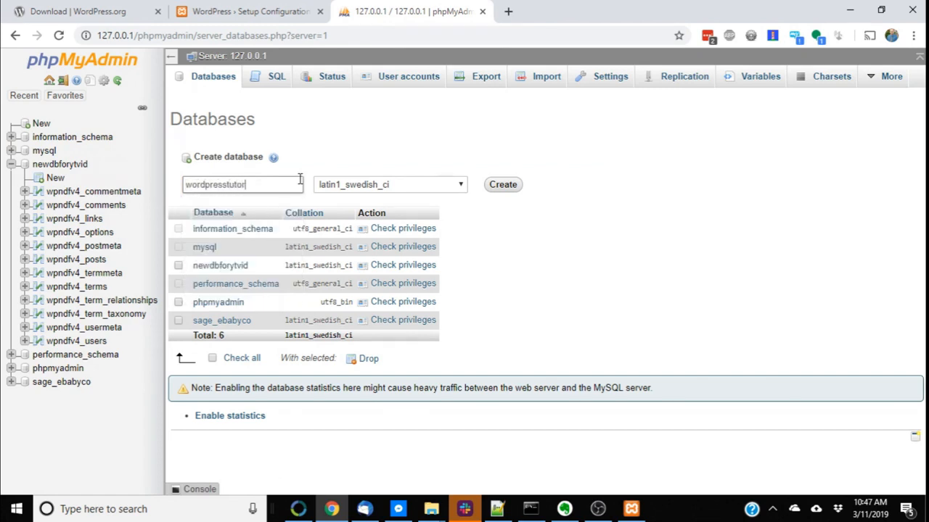
pyautogui.click(504, 186)
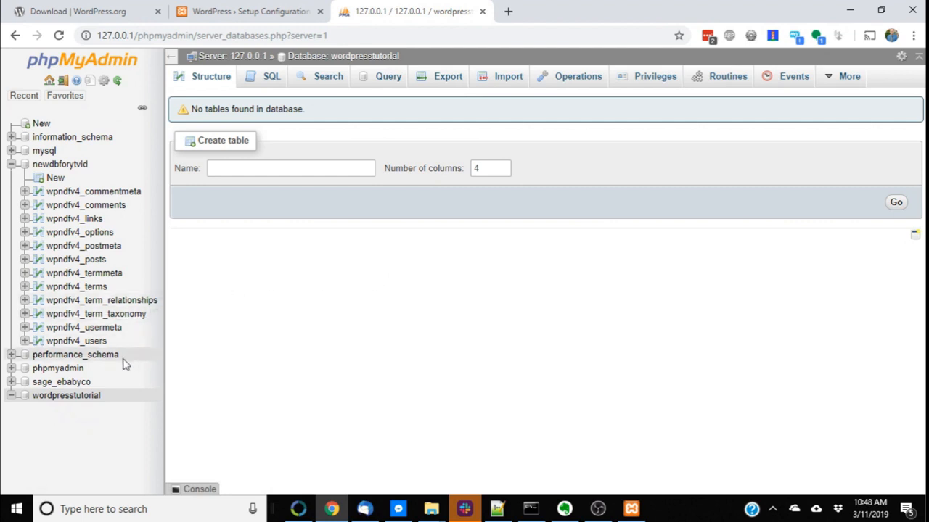
pyautogui.click(61, 399)
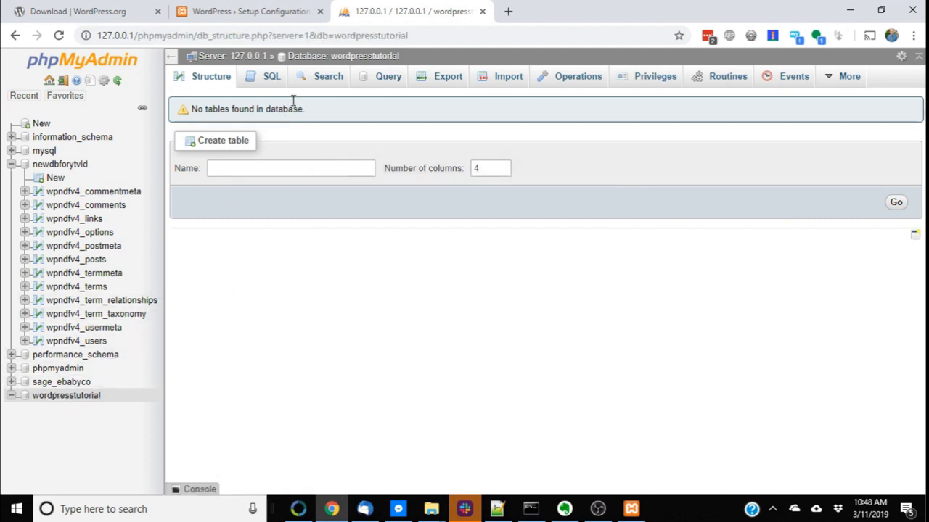
# Select the wordpresstutorial database name in the breadcrumb header
pyautogui.moveTo(428, 67); pyautogui.dragTo(409, 61)
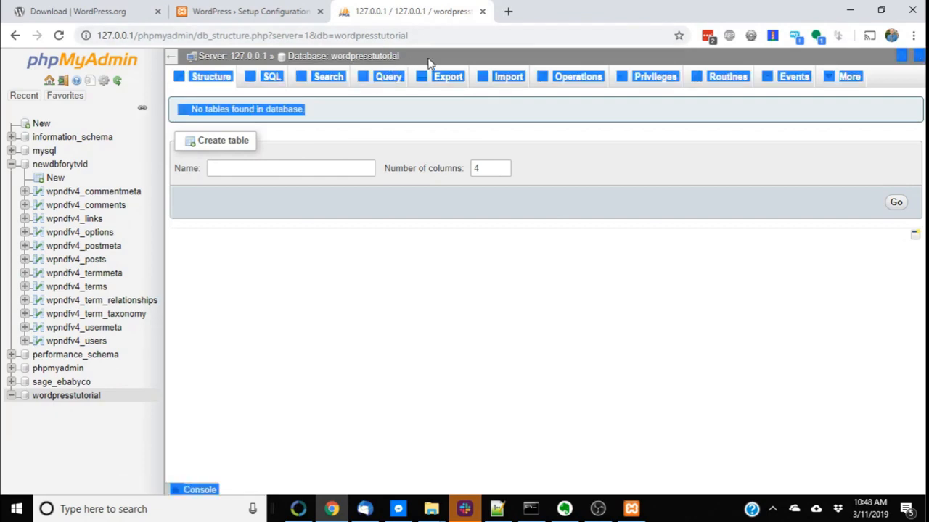
pyautogui.click(493, 296)
pyautogui.moveTo(400, 56); pyautogui.dragTo(330, 58)
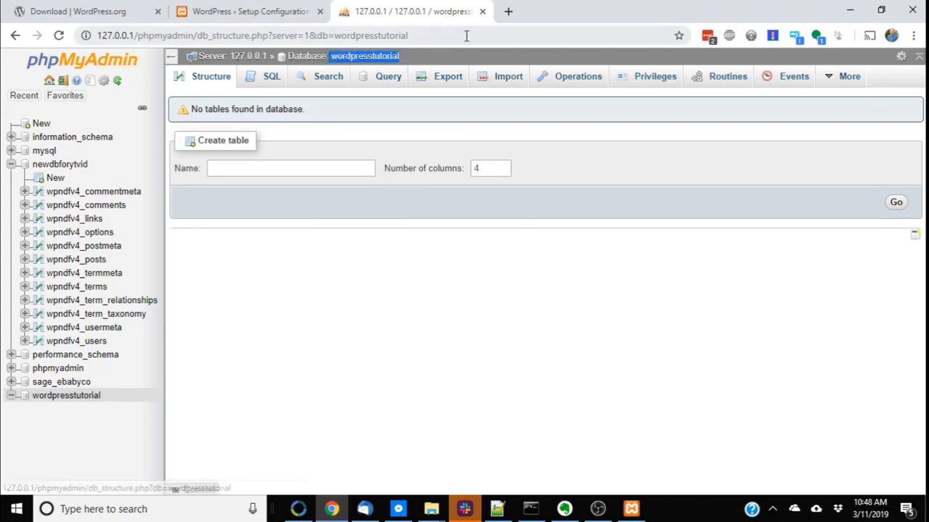
# Return to the WordPress setup page and locate wp-config-sample.php in the youtubetutorial.com folder
pyautogui.click(274, 11)
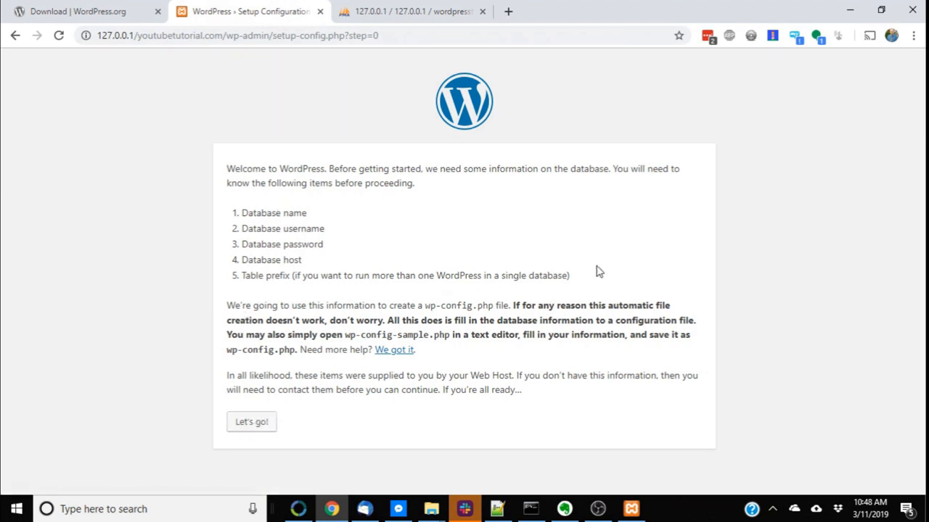
pyautogui.moveTo(459, 310); pyautogui.dragTo(507, 306)
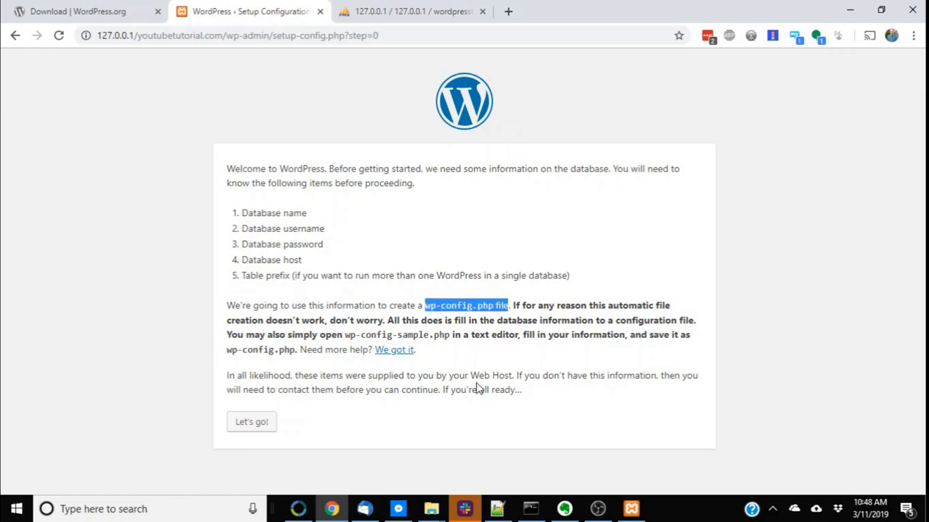
pyautogui.moveTo(431, 509)
pyautogui.moveTo(367, 438)
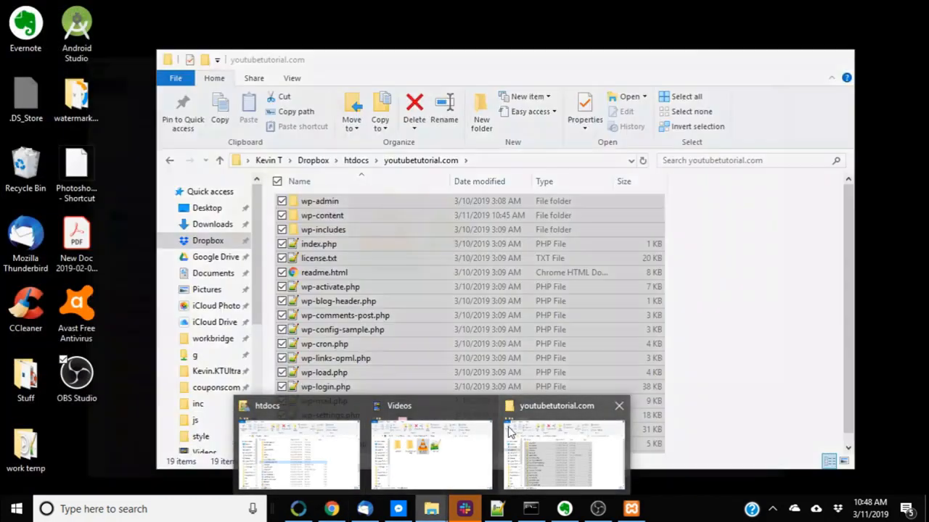
pyautogui.click(564, 455)
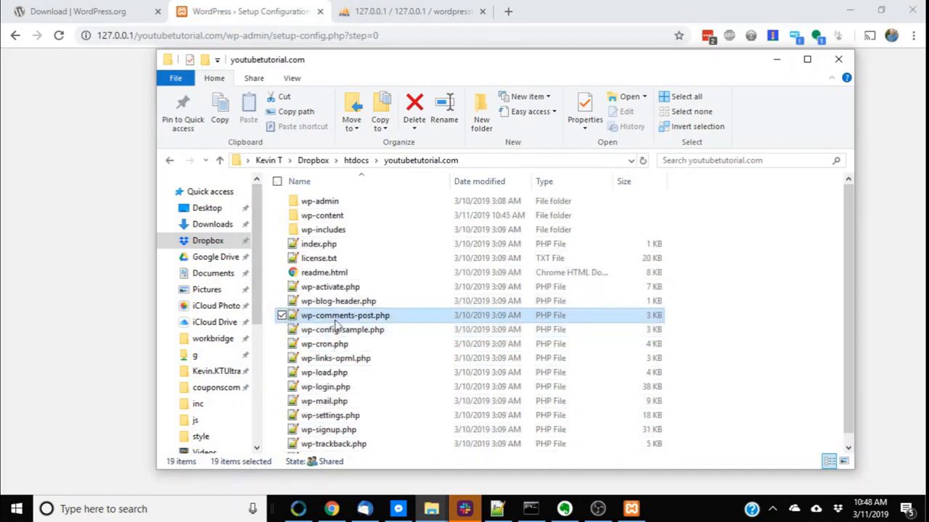
pyautogui.click(338, 329)
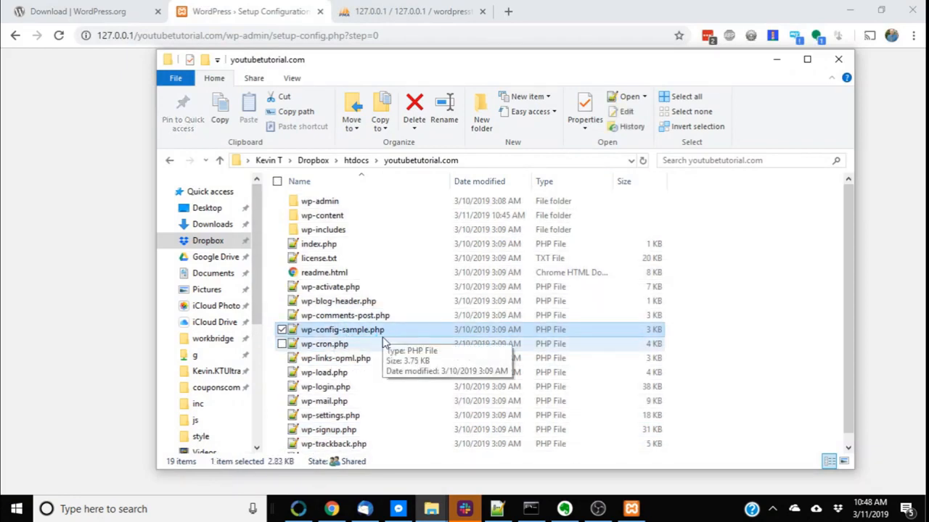
pyautogui.click(317, 319)
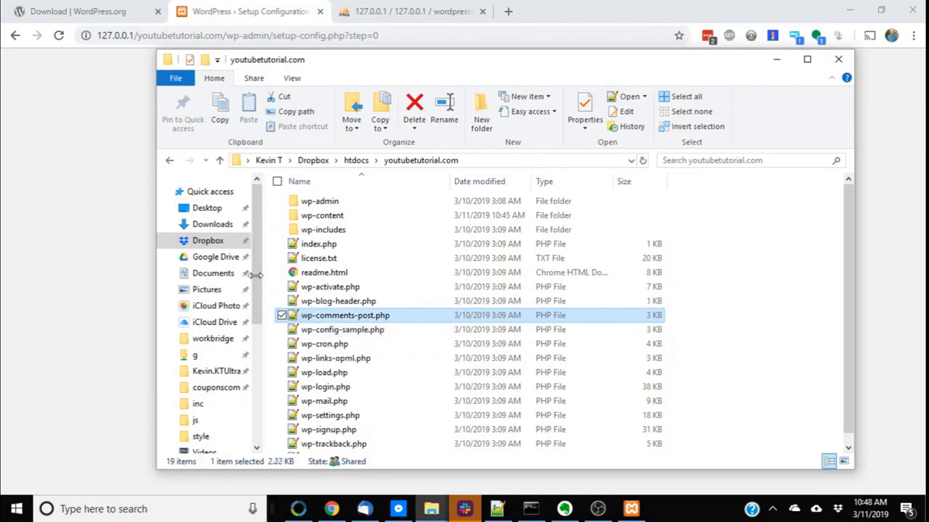
pyautogui.click(107, 226)
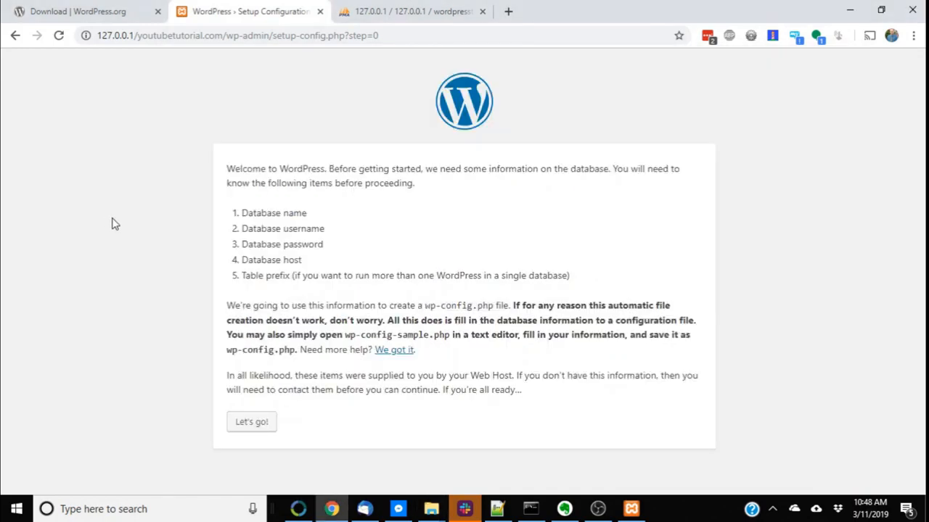
# Start the database setup and enter wordpresstutorial as the Database Name
pyautogui.click(250, 422)
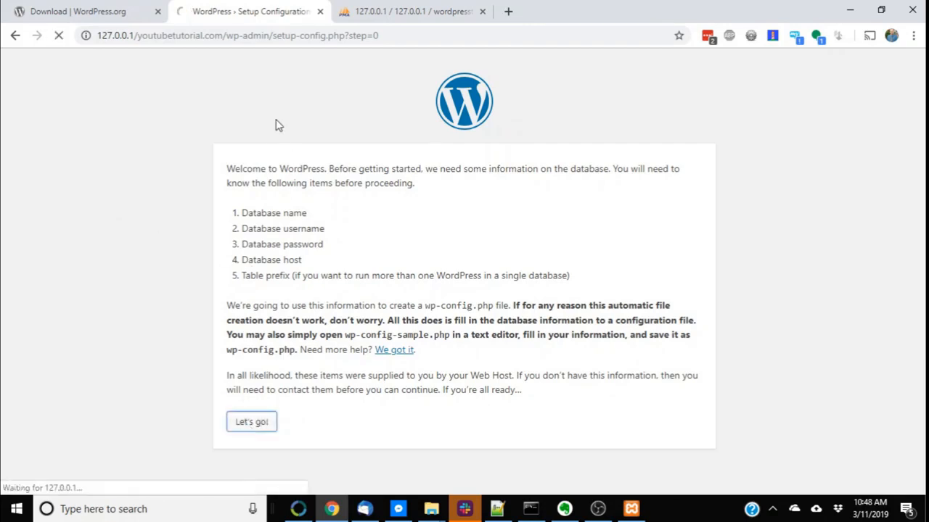
pyautogui.doubleClick(412, 209)
pyautogui.write('wordpresstutorial')
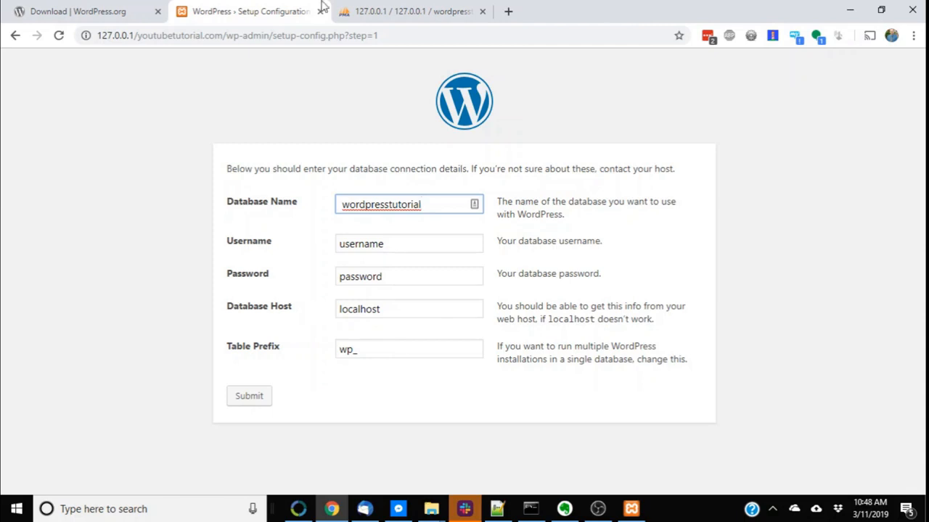
# Set the database Username to root and clear the Password field
pyautogui.click(406, 11)
pyautogui.click(246, 10)
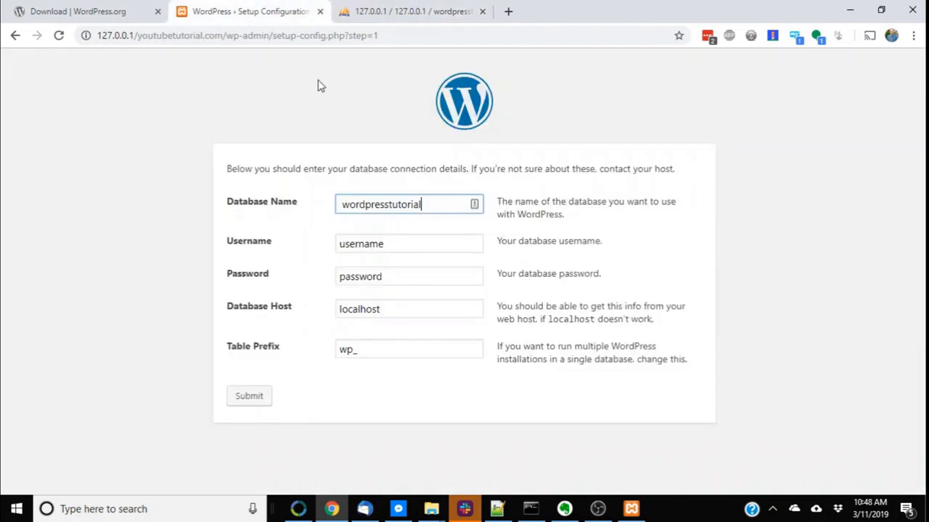
pyautogui.click(386, 240)
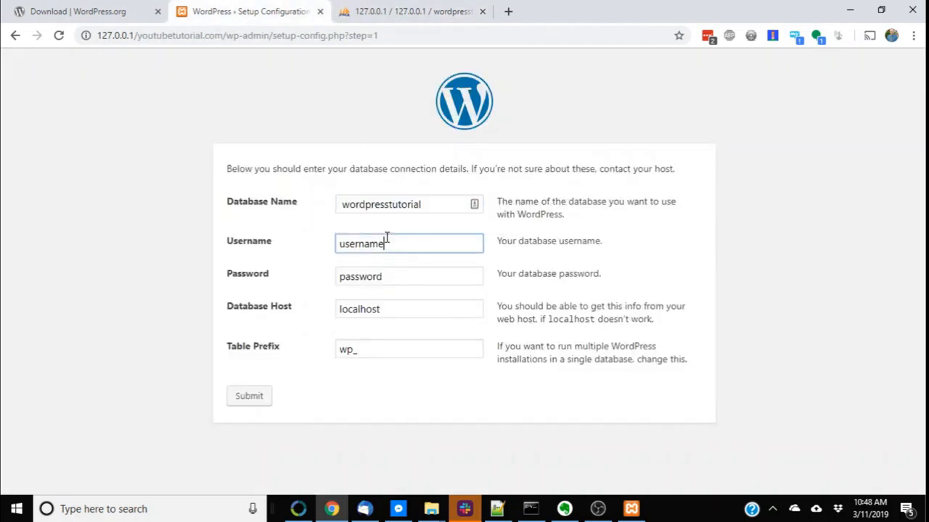
pyautogui.doubleClick(387, 239)
pyautogui.write('root')
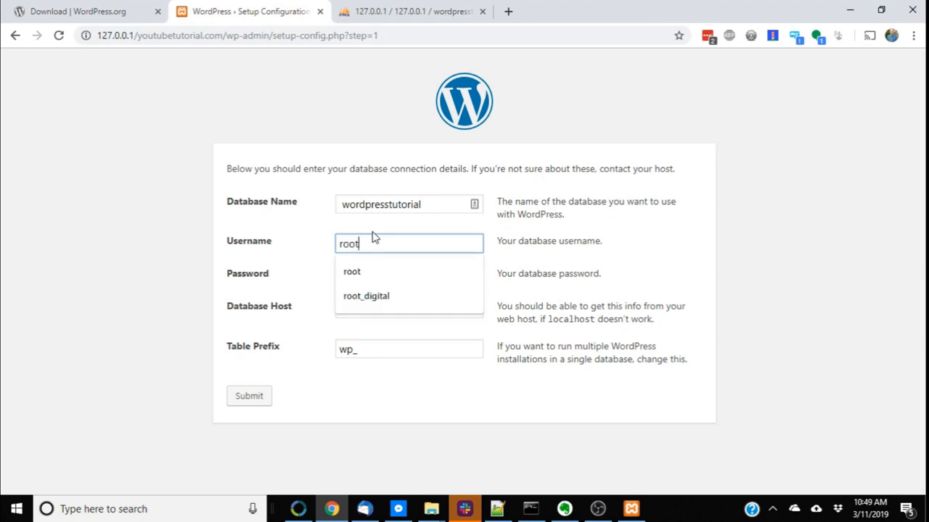
pyautogui.press('Tab')
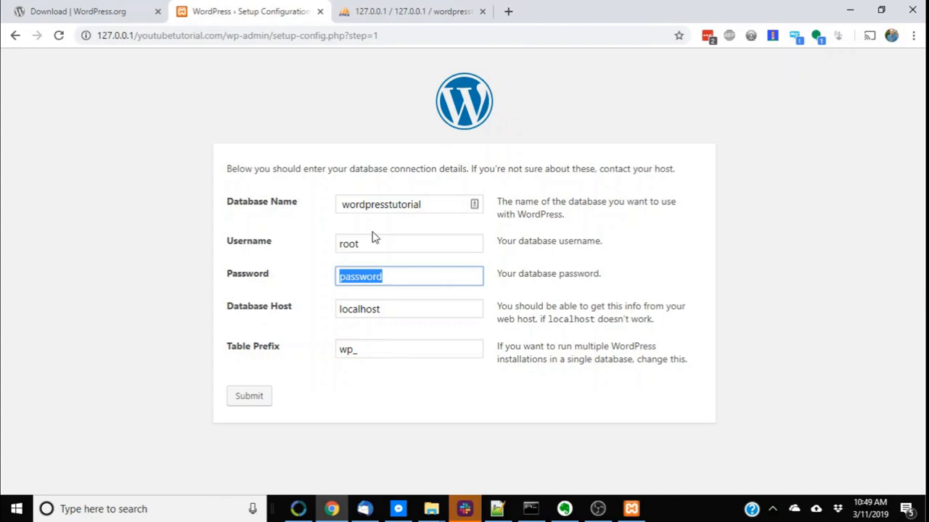
pyautogui.press('BackSpace')
pyautogui.moveTo(406, 308); pyautogui.dragTo(305, 334)
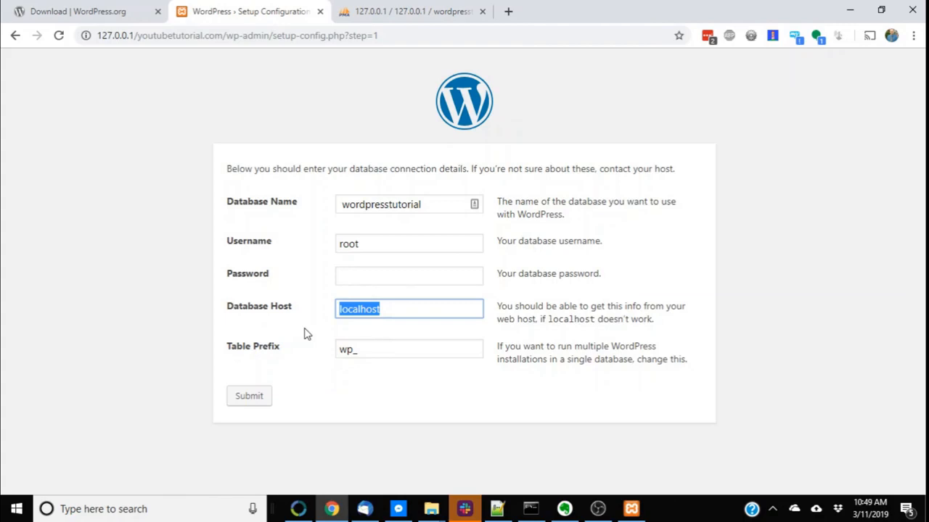
# Try an IP address as the Database Host, then set it back to localhost
pyautogui.write('l')
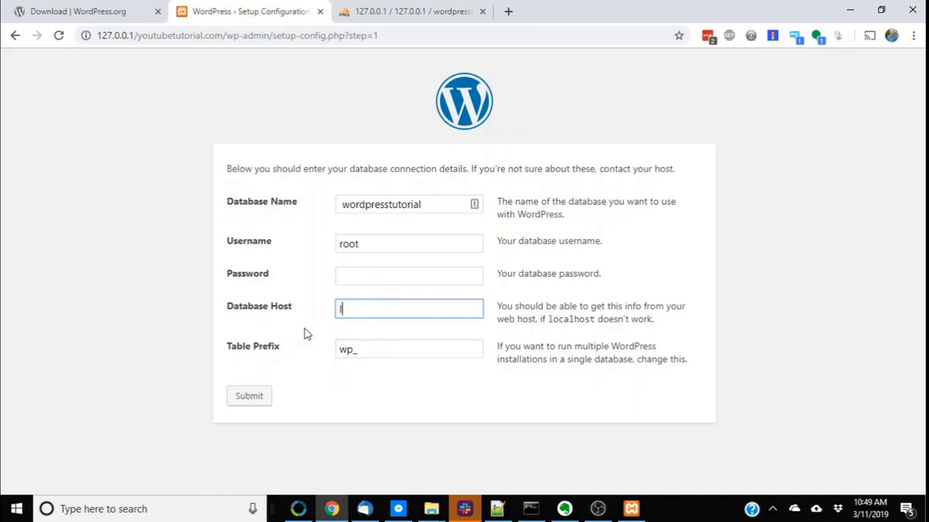
pyautogui.write('92.168.1.690')
pyautogui.hotkey('ctrl', 'a')
pyautogui.write('128')
pyautogui.press('BackSpace')
pyautogui.press('BackSpace')
pyautogui.press('BackSpace')
pyautogui.write('localhost')
pyautogui.press('Tab')
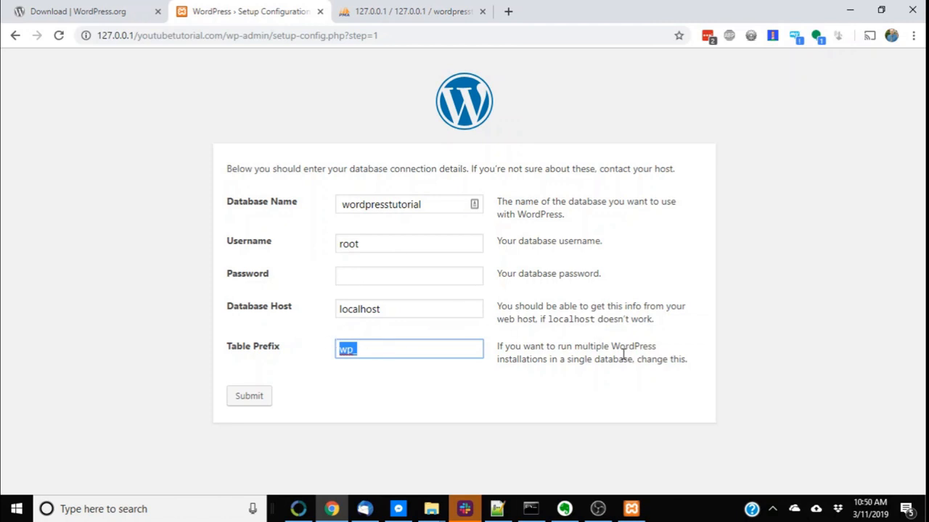
# Set the Table Prefix to wpyt_ and submit the database connection details
pyautogui.click(470, 10)
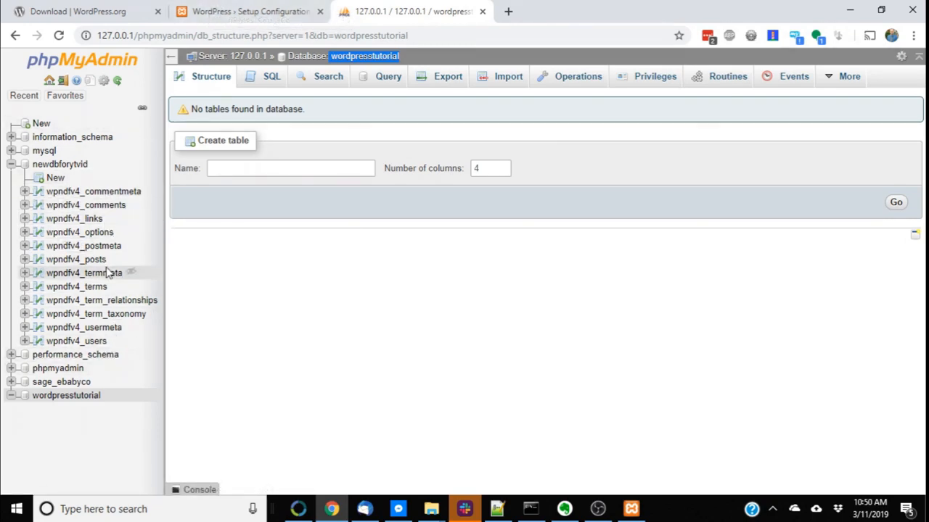
pyautogui.click(245, 10)
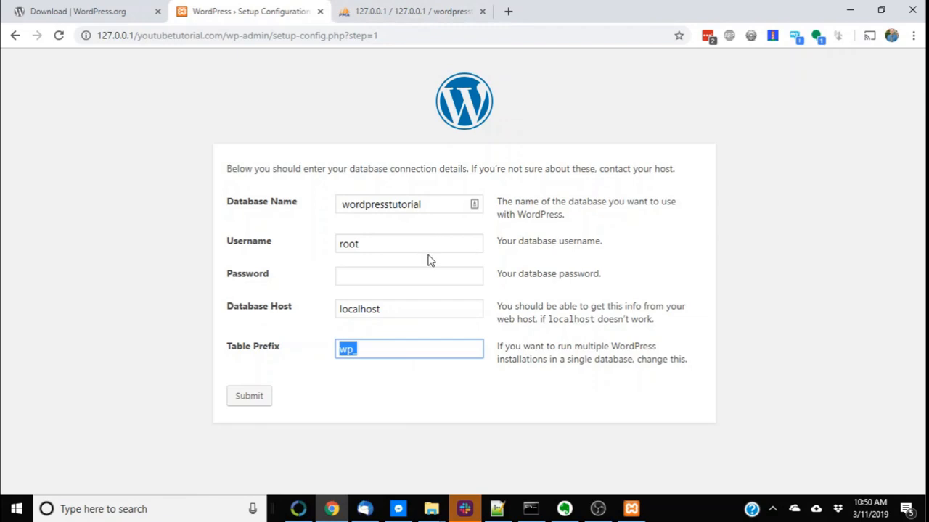
pyautogui.click(403, 11)
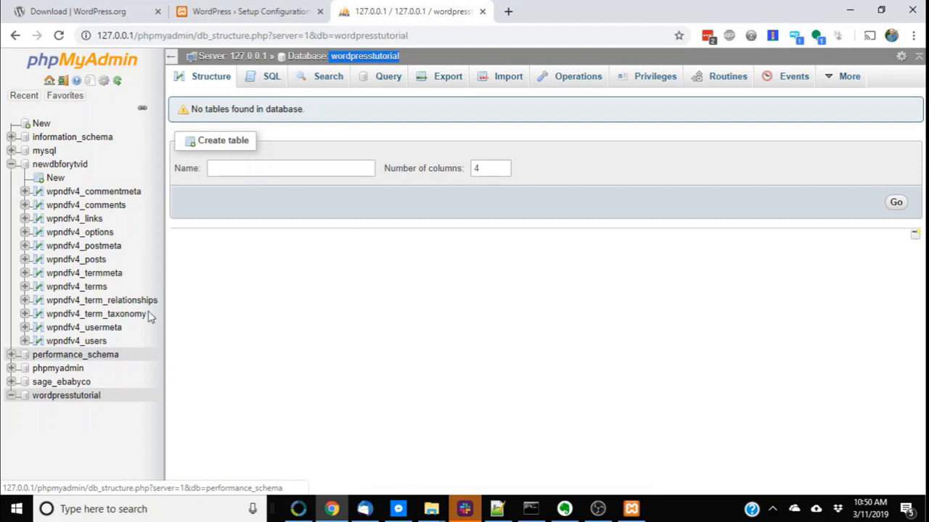
pyautogui.click(244, 10)
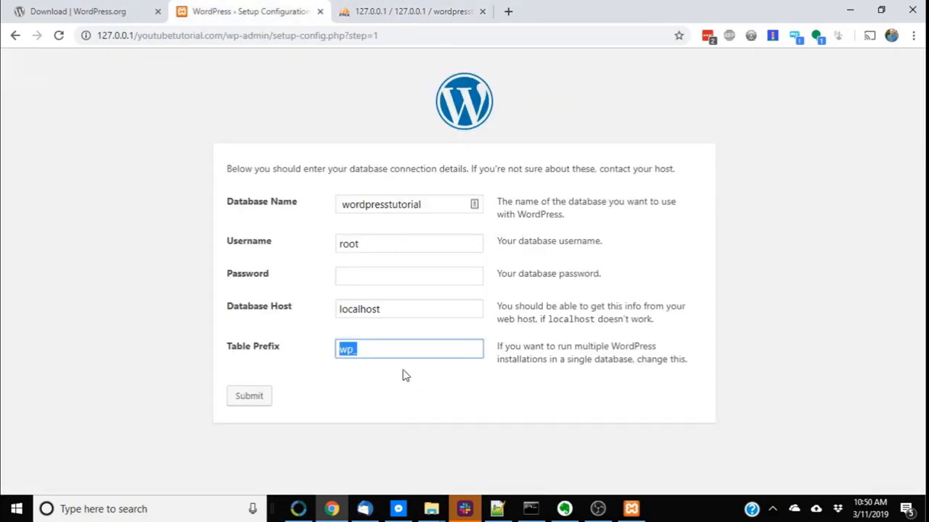
pyautogui.click(353, 355)
pyautogui.hotkey('shift', 'Left')
pyautogui.hotkey('shift', 'Left')
pyautogui.hotkey('shift', 'Right')
pyautogui.hotkey('shift', 'Right')
pyautogui.write('t')
pyautogui.click(376, 346)
pyautogui.doubleClick(338, 351)
pyautogui.click(270, 401)
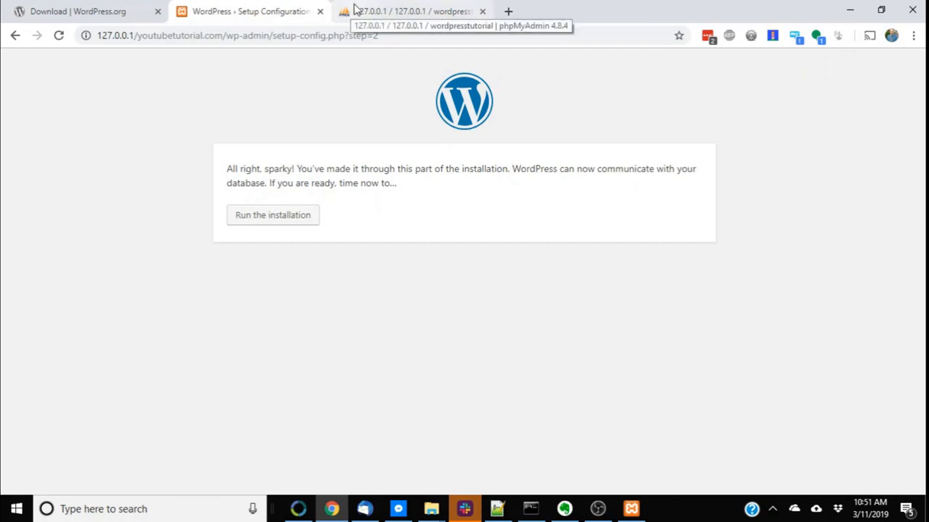
# Run the WordPress installation
pyautogui.moveTo(227, 171); pyautogui.dragTo(293, 170)
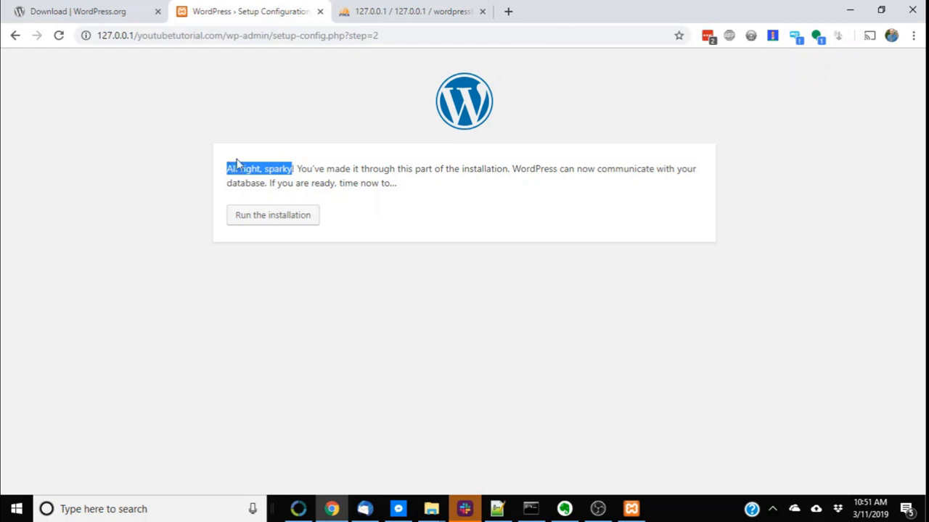
pyautogui.click(296, 213)
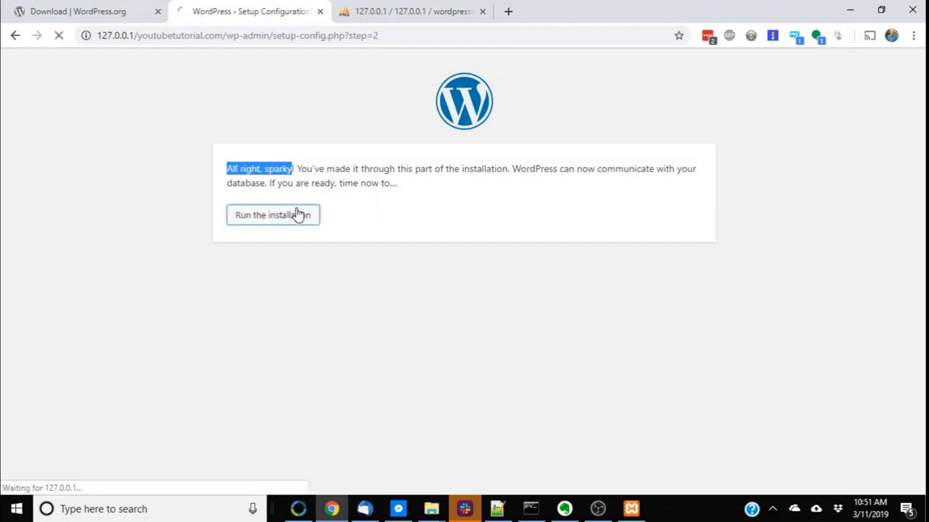
pyautogui.click(404, 6)
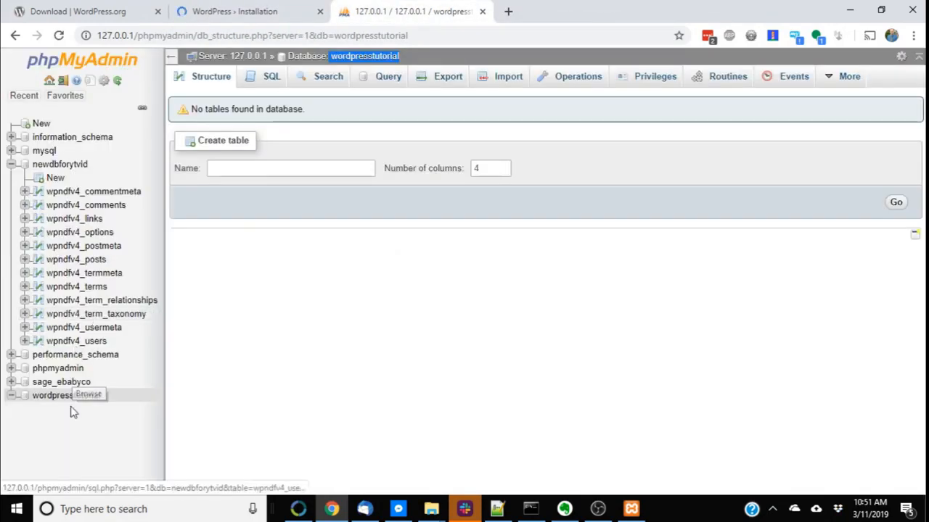
pyautogui.click(85, 401)
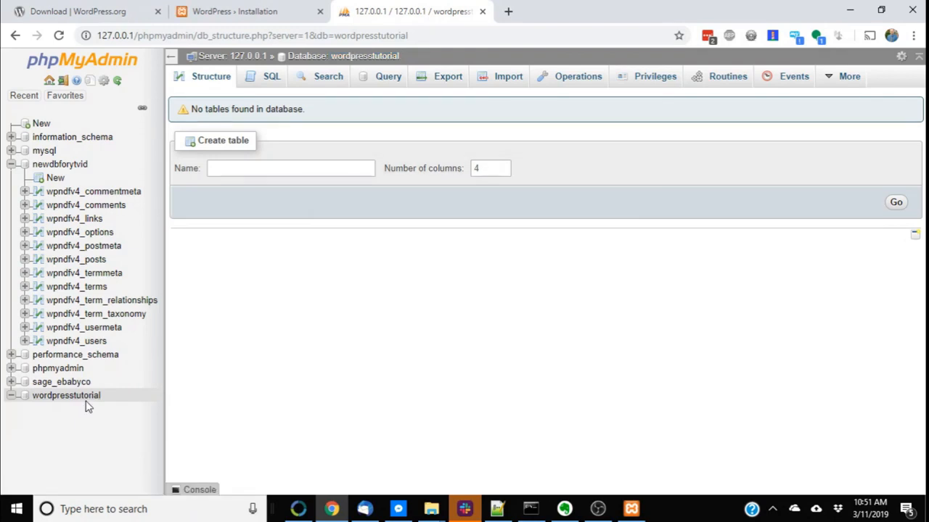
pyautogui.click(85, 398)
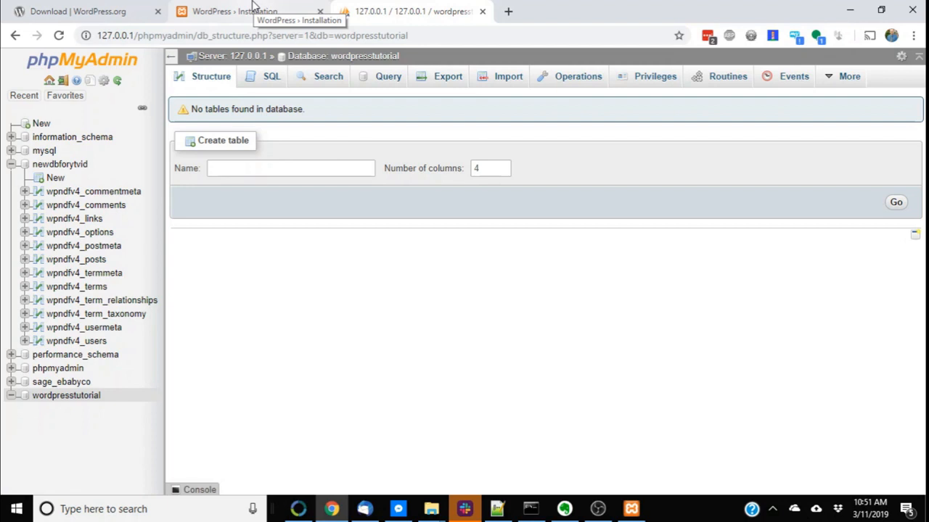
pyautogui.click(212, 9)
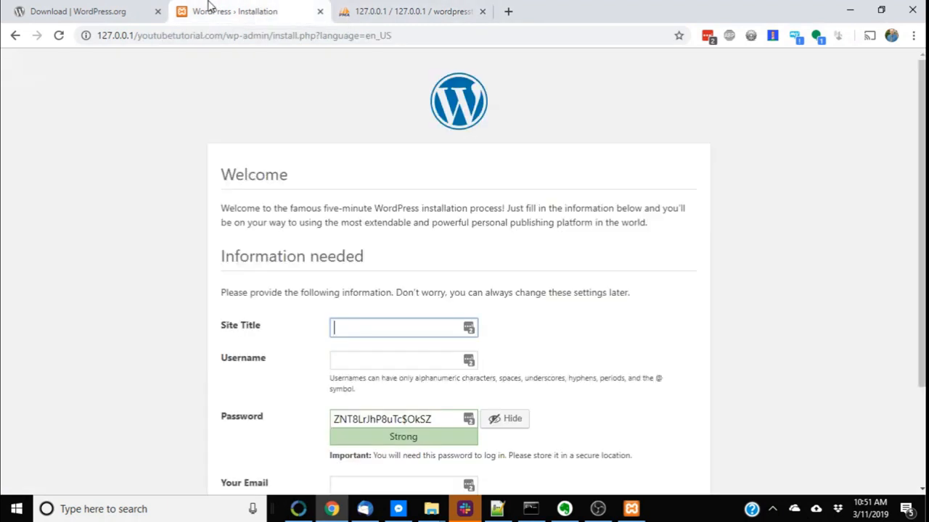
# Enter Wordpress Tutorial as the Site Title
pyautogui.scroll(-2, 312, 246)
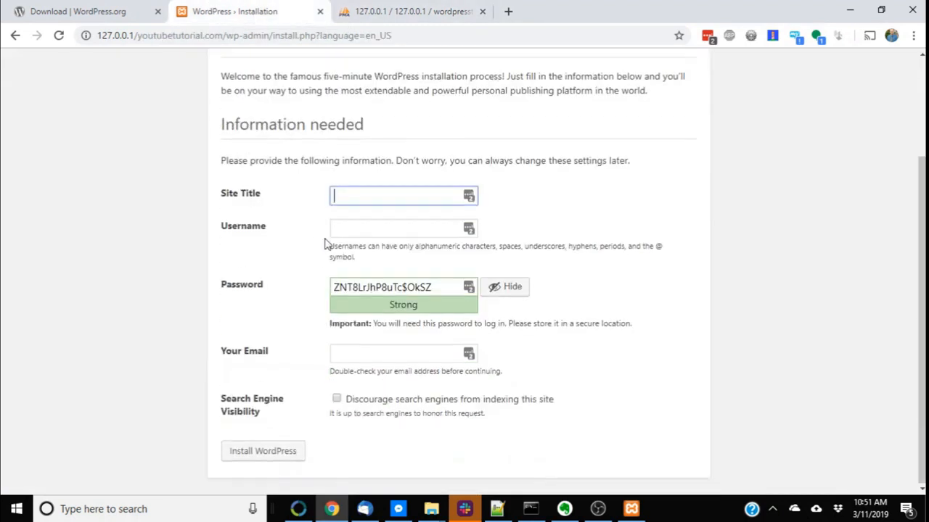
pyautogui.click(331, 198)
pyautogui.scroll(2, 355, 190)
pyautogui.scroll(-1, 362, 197)
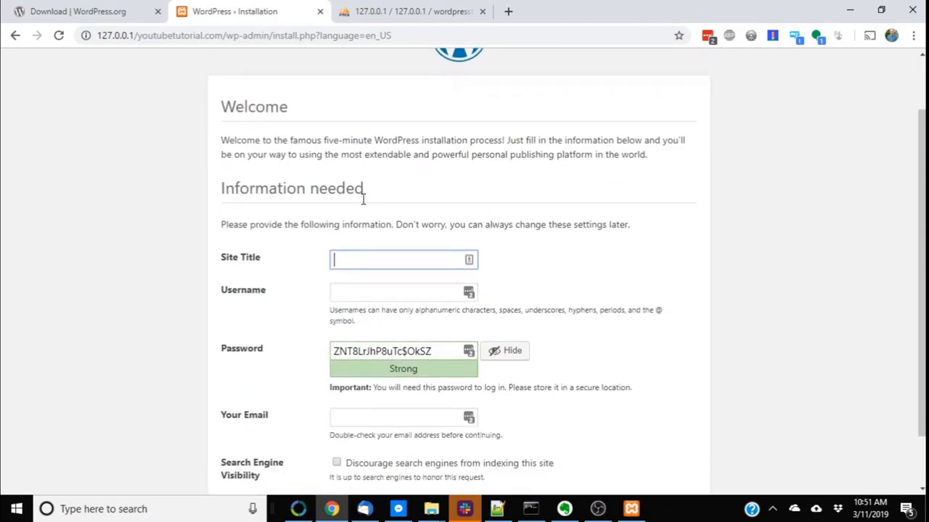
pyautogui.write('Wordpress ')
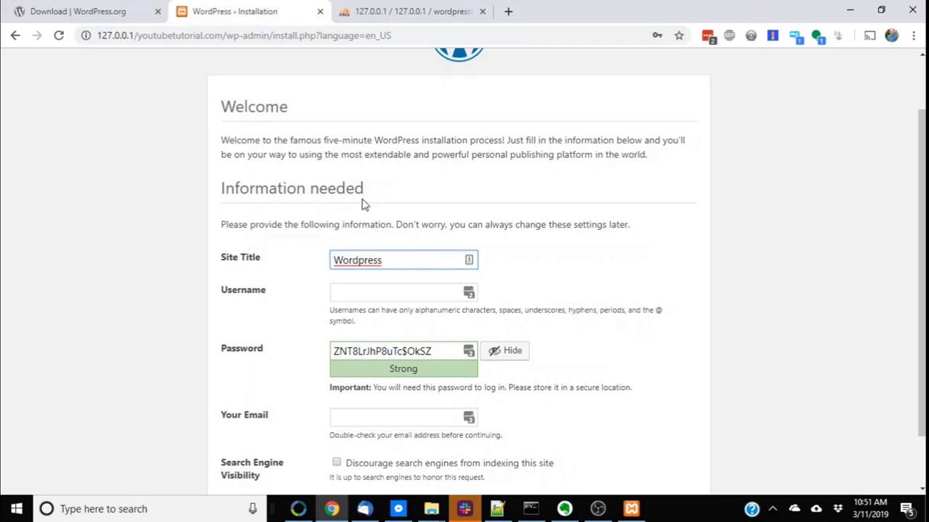
pyautogui.write('Tutorial')
# Set the admin Username to Admin
pyautogui.press('Tab')
pyautogui.write('Admi')
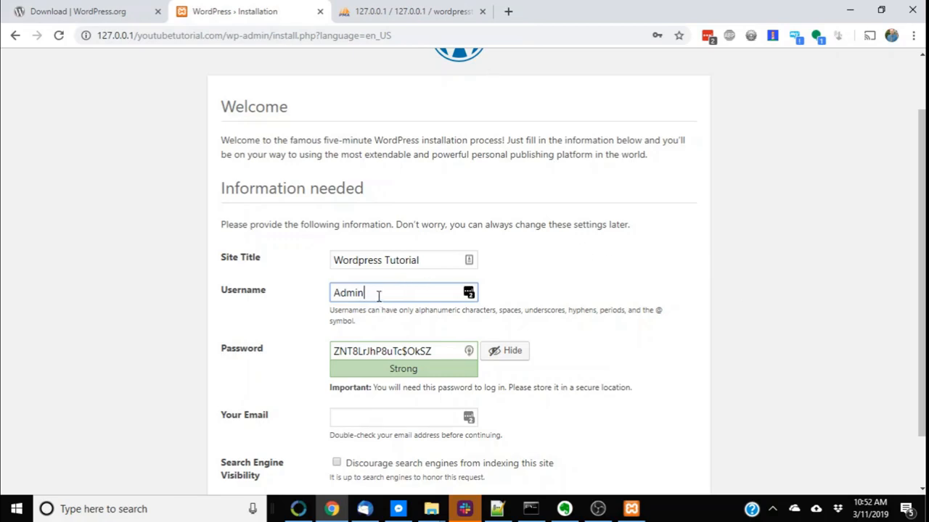
pyautogui.scroll(-2, 411, 251)
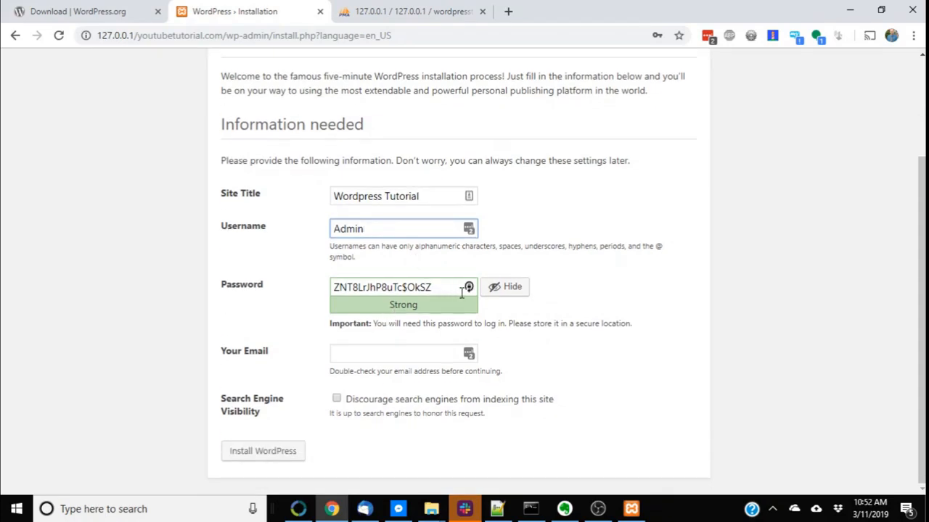
# Replace the generated admin password with a custom password and confirm use of a weak password
pyautogui.moveTo(428, 292); pyautogui.dragTo(402, 294)
pyautogui.click(402, 293)
pyautogui.hotkey('ctrl', 'a')
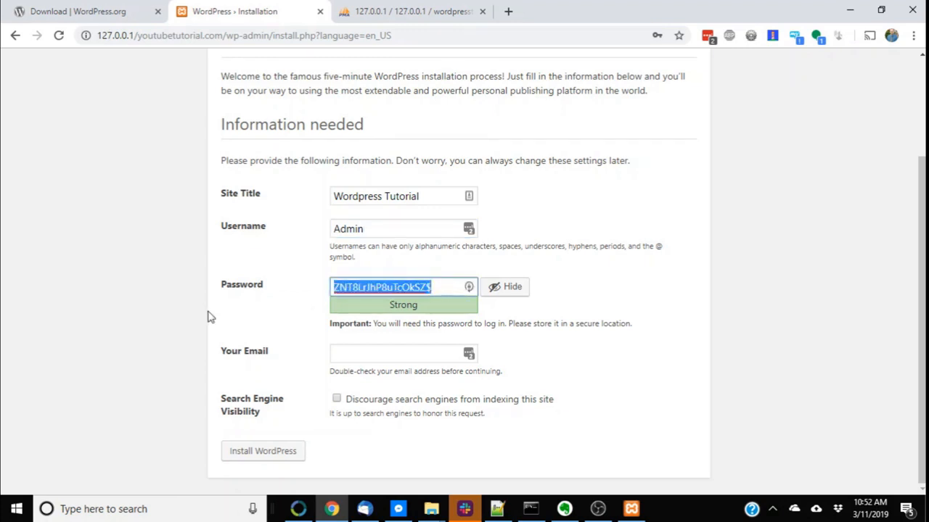
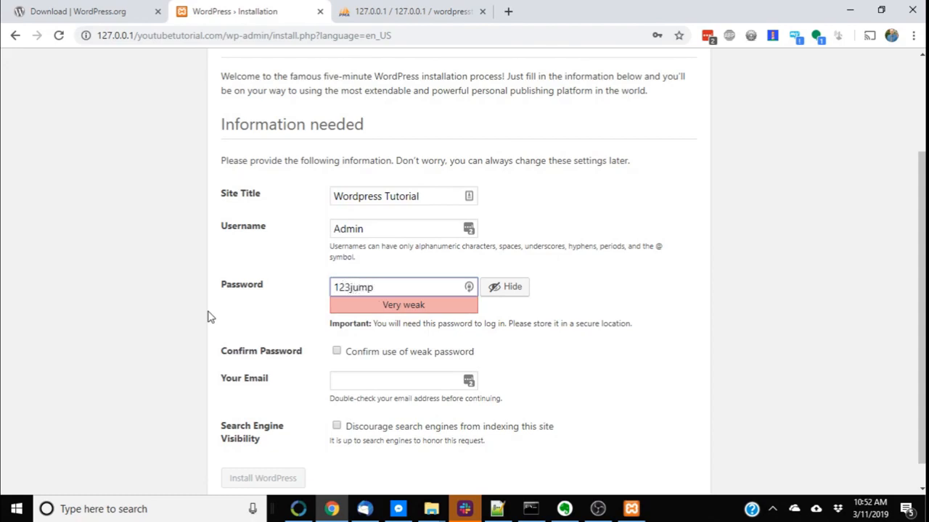
pyautogui.click(348, 358)
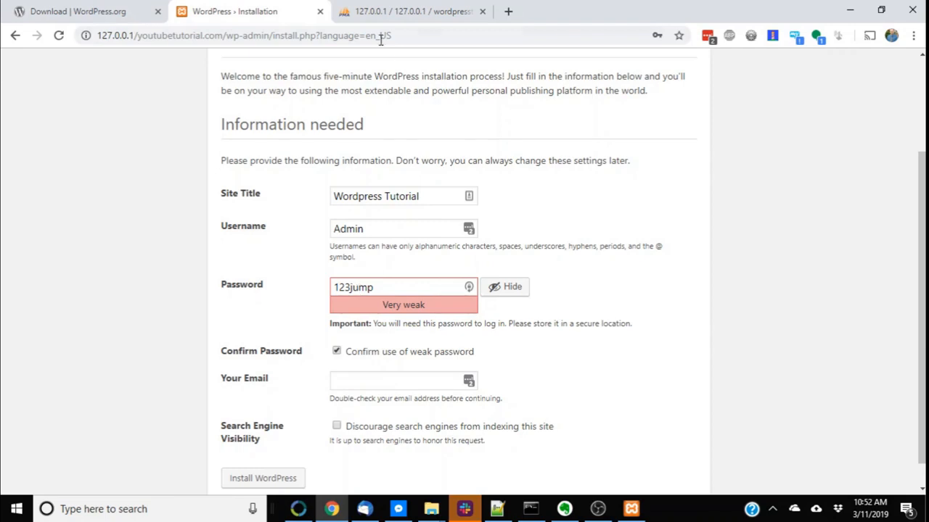
pyautogui.doubleClick(392, 291)
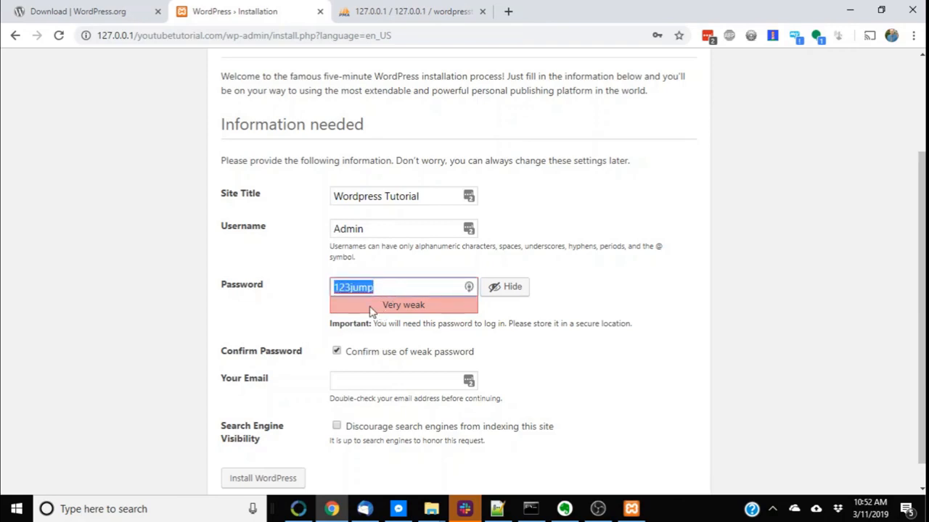
# Fill in the administrator's e-mail address
pyautogui.scroll(-1, 399, 345)
pyautogui.click(398, 361)
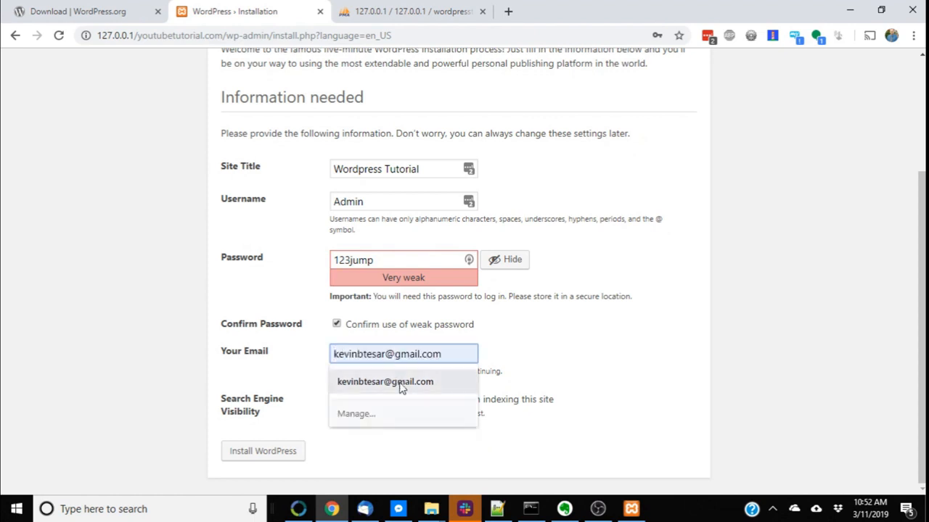
pyautogui.click(399, 383)
# Discourage search engines from indexing the site, install WordPress, and dismiss the save-password offer
pyautogui.click(353, 406)
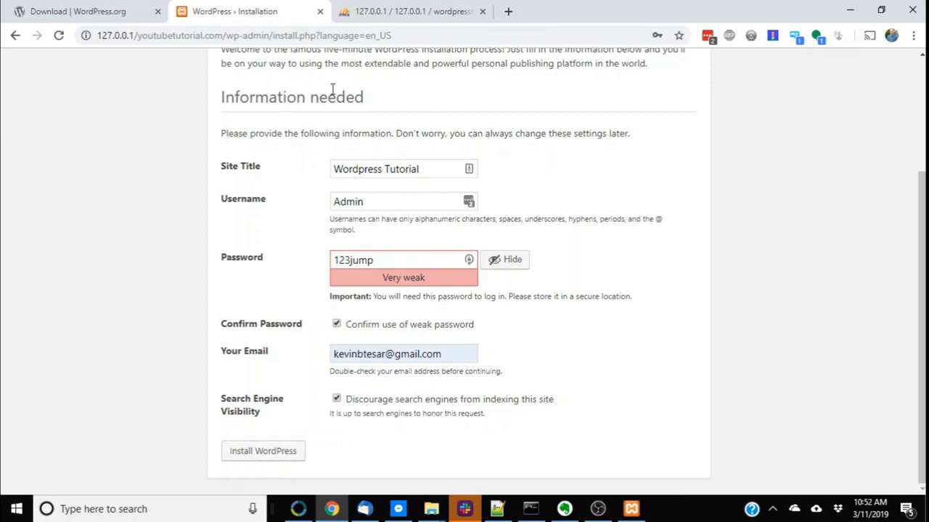
pyautogui.click(288, 453)
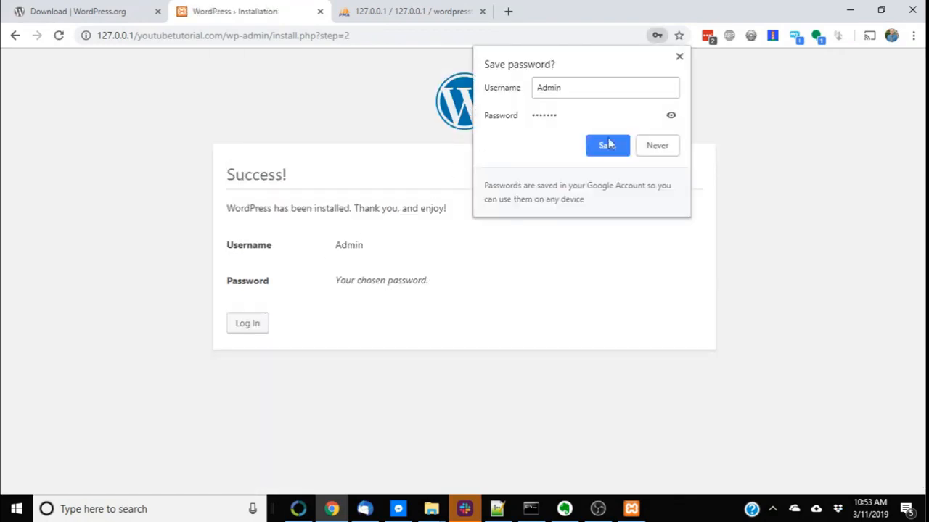
pyautogui.click(679, 57)
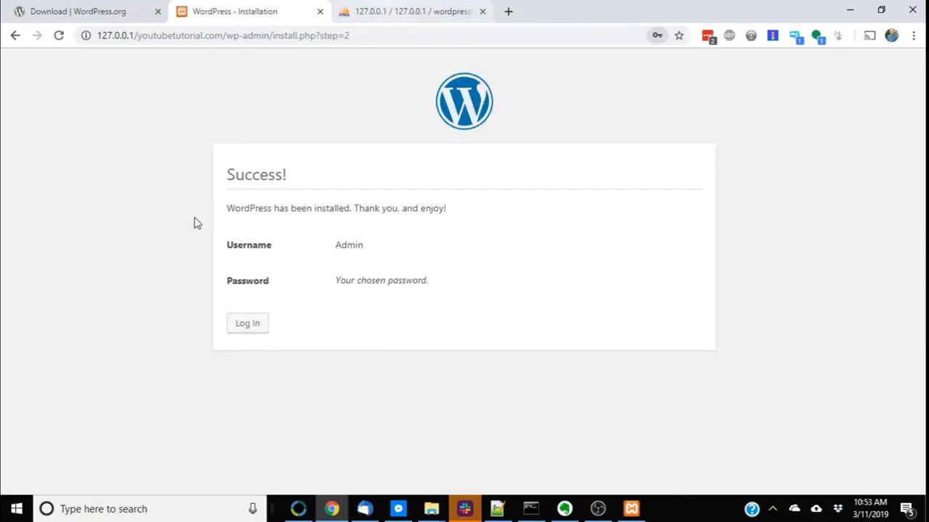
# Open the wpyt_options table of the wordpresstutorial database and inspect the blogname value
pyautogui.click(372, 6)
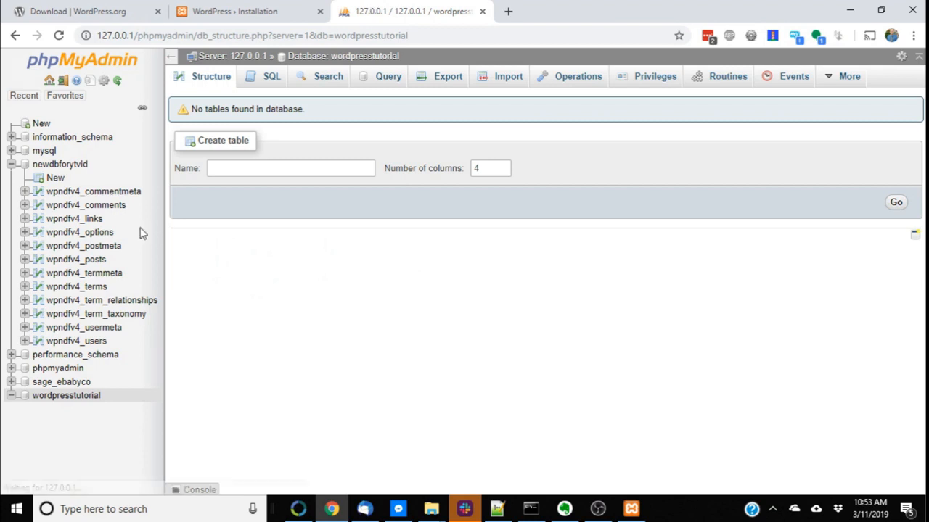
pyautogui.click(81, 399)
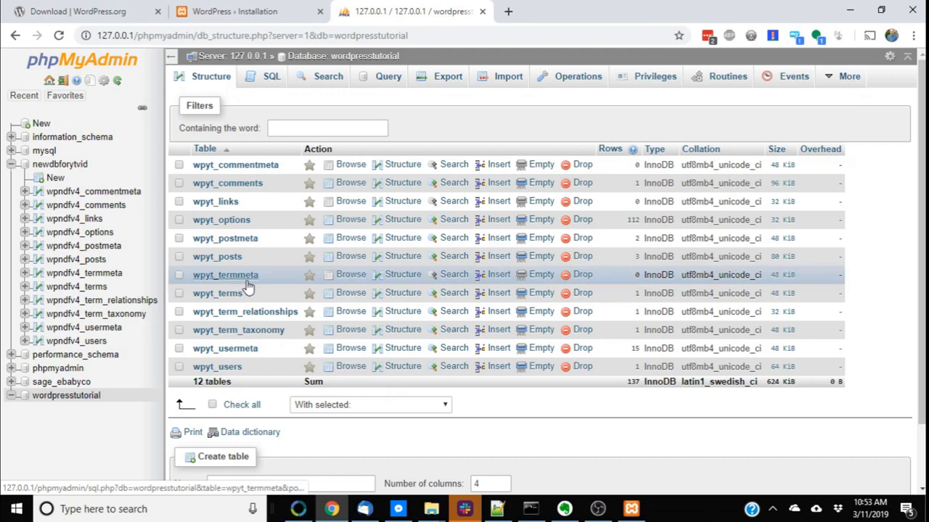
pyautogui.click(236, 221)
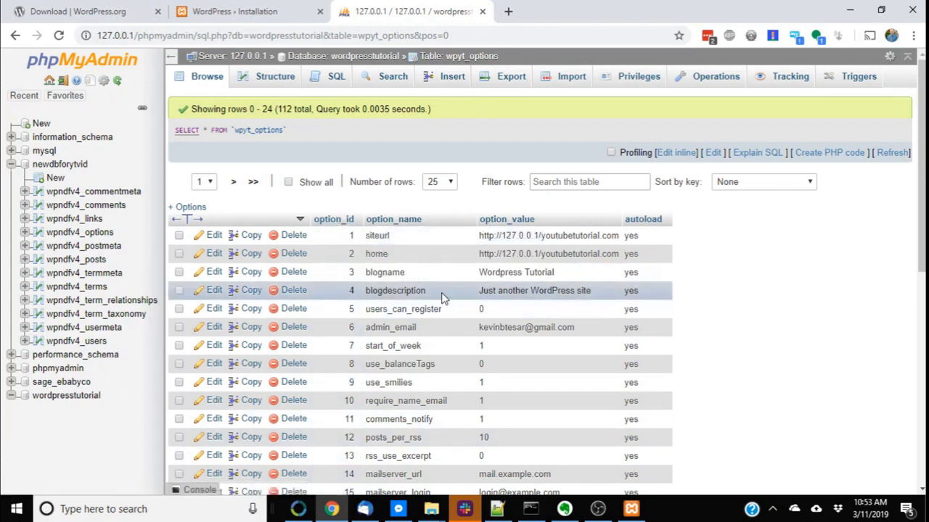
pyautogui.doubleClick(502, 272)
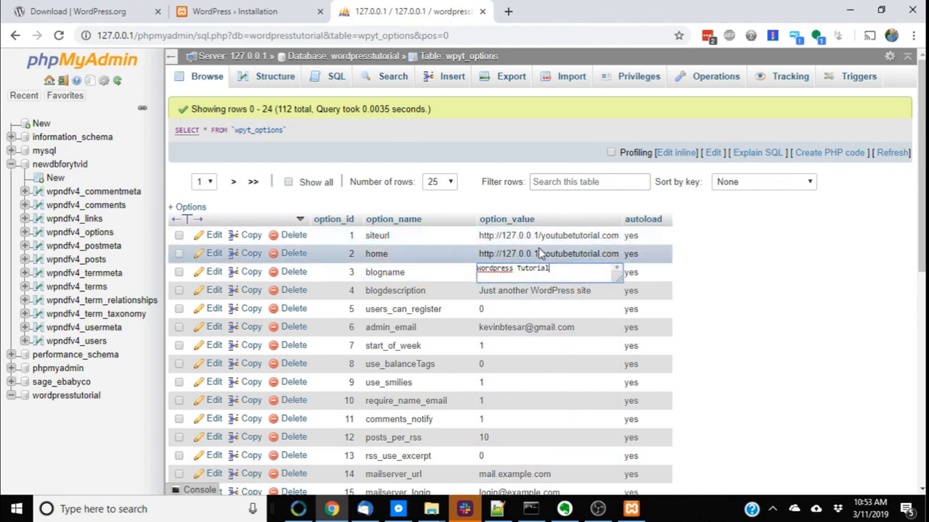
pyautogui.click(560, 258)
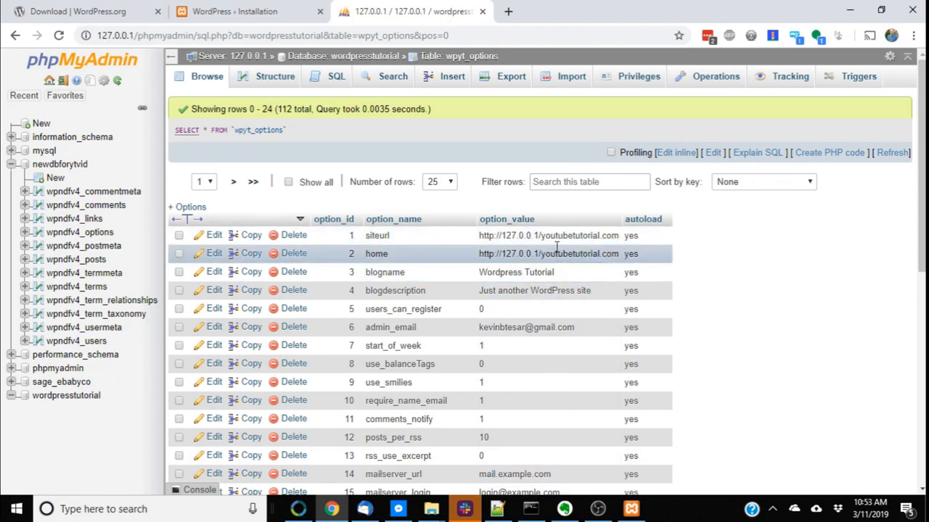
# Scroll through the wpyt_options table to examine the remaining stored option values
pyautogui.scroll(-6, 544, 312)
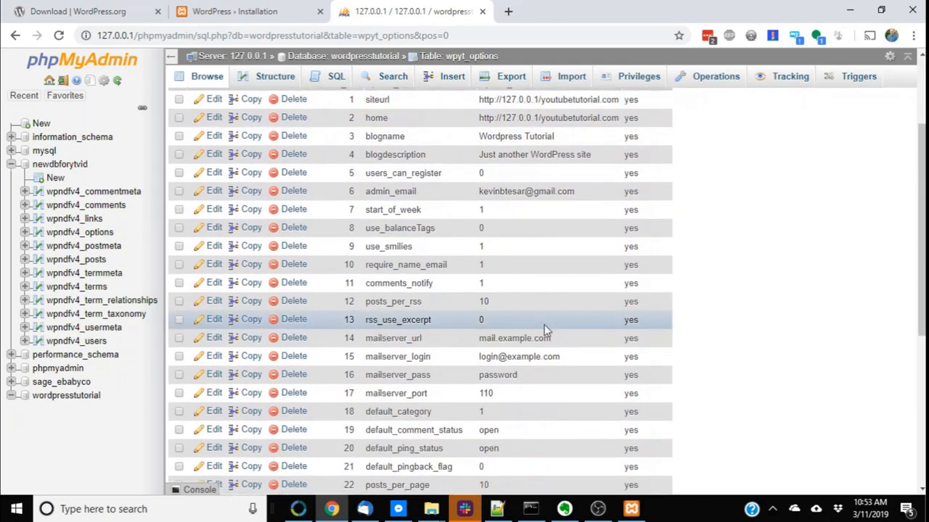
pyautogui.scroll(6, 572, 300)
pyautogui.scroll(-4, 573, 301)
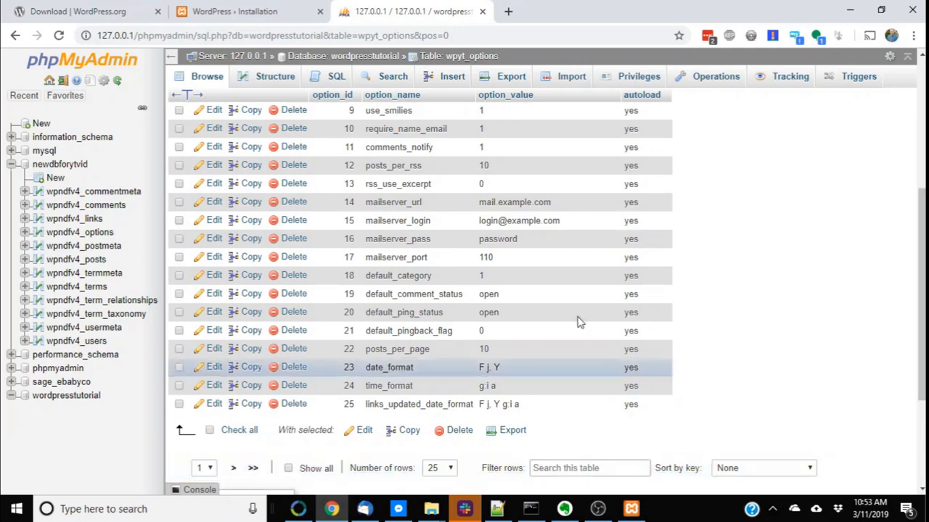
pyautogui.scroll(5, 560, 331)
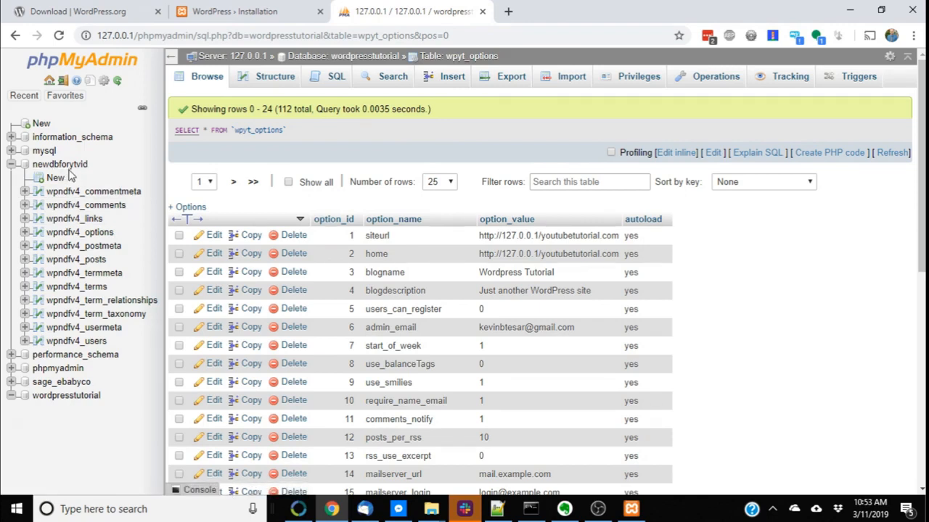
# Return to the installation success page and log in as Admin with the account password, ticking Remember Me
pyautogui.click(213, 9)
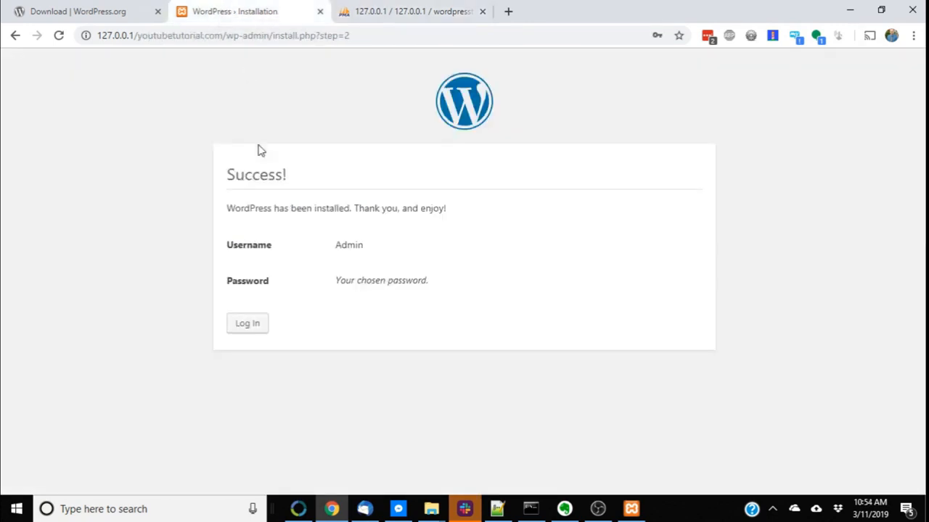
pyautogui.click(250, 324)
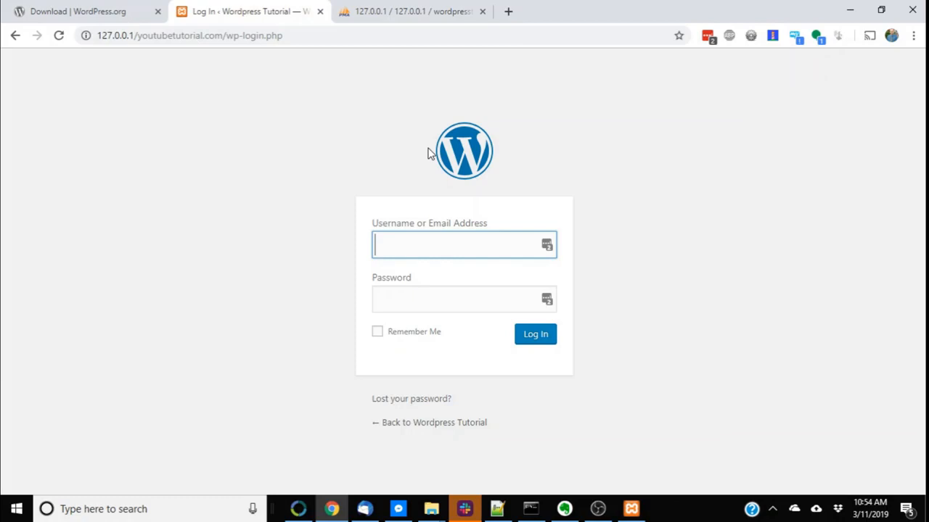
pyautogui.write('dmin')
pyautogui.press('Tab')
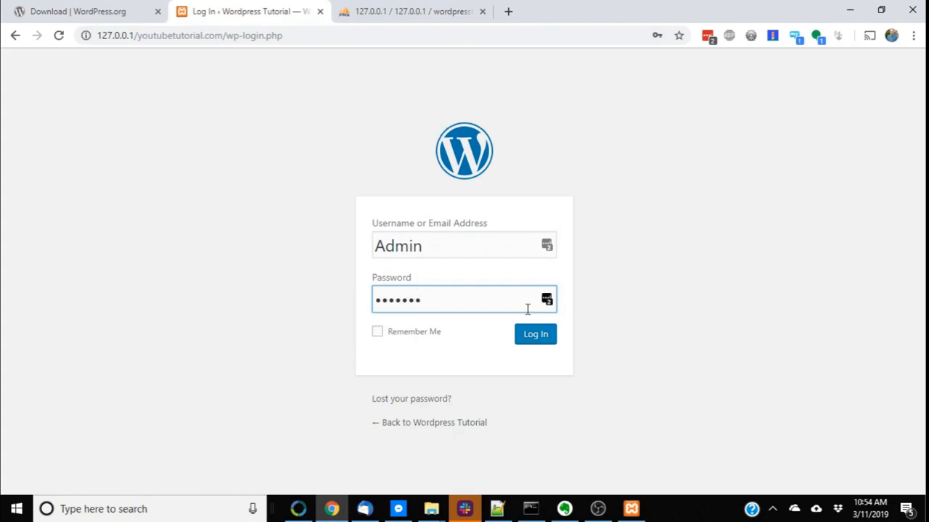
pyautogui.click(383, 320)
pyautogui.click(413, 333)
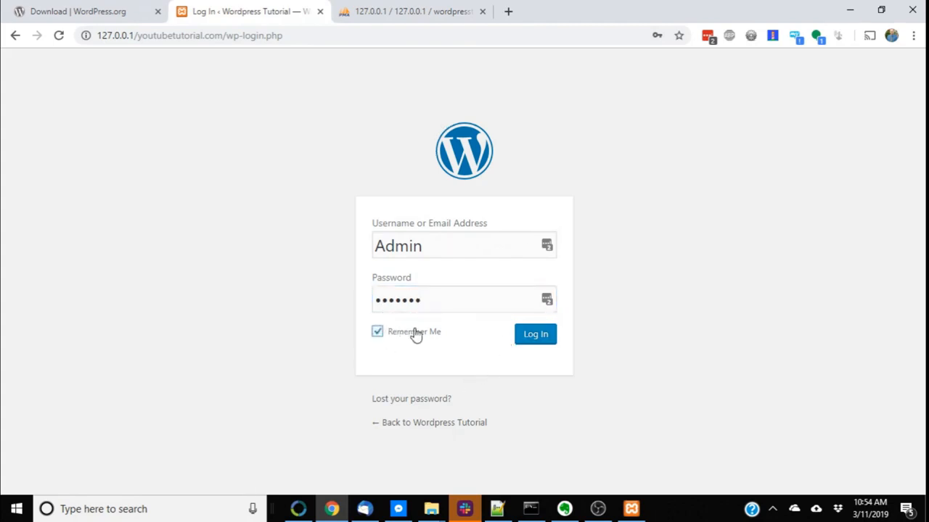
pyautogui.click(538, 334)
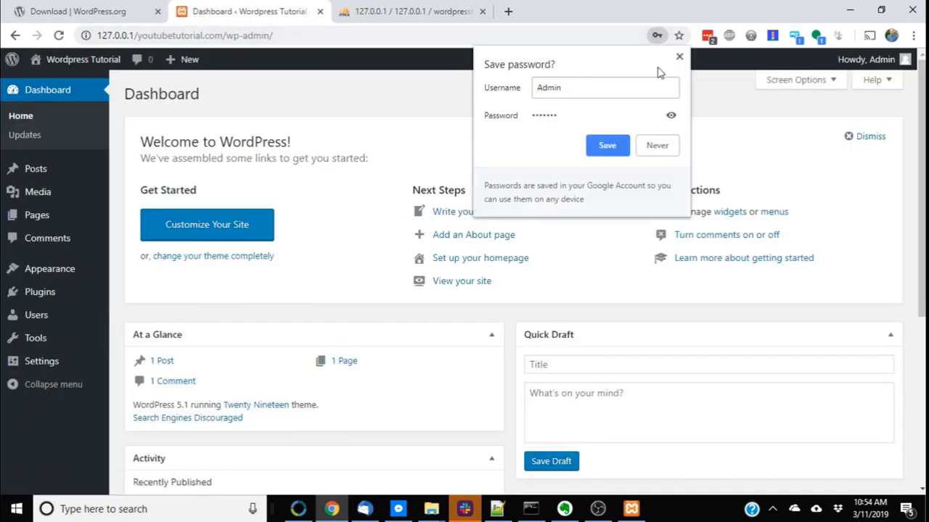
# Decline the browser and LastPass offers to save the login credentials
pyautogui.click(679, 57)
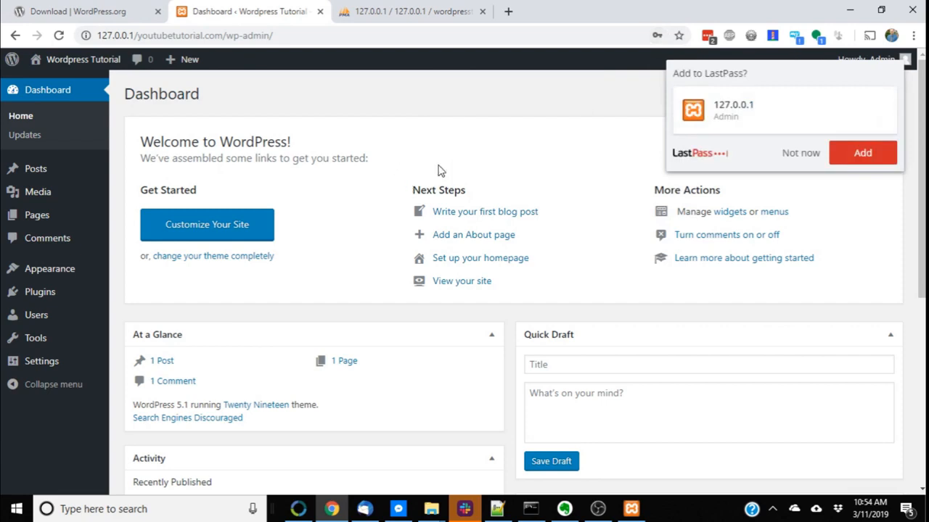
pyautogui.click(792, 158)
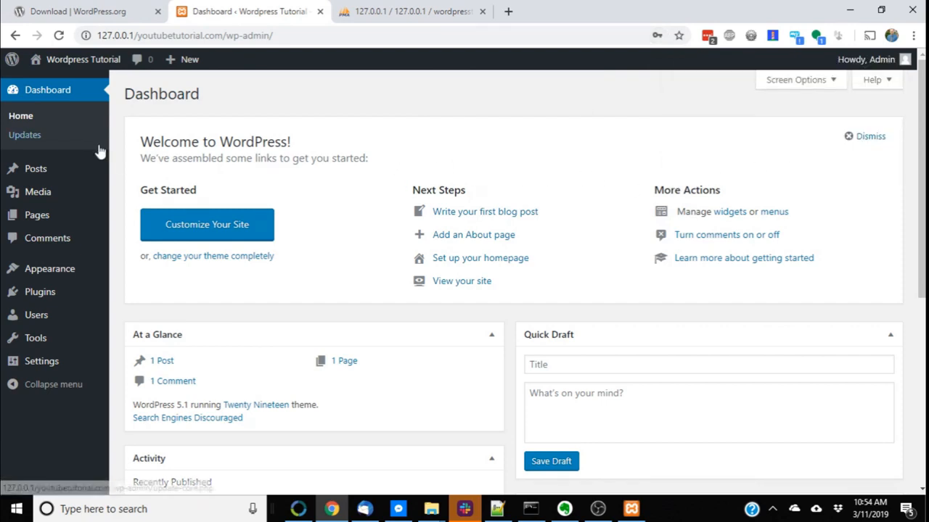
# Scroll through the Permalink Settings page to review the Post name permalink structure
pyautogui.scroll(-4, 116, 327)
pyautogui.scroll(4, 138, 362)
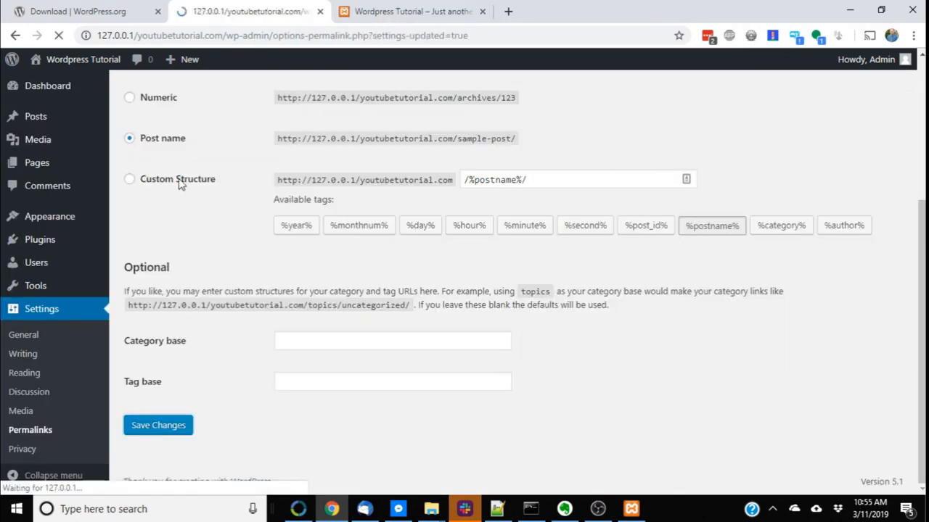
pyautogui.scroll(-3, 145, 417)
pyautogui.scroll(3, 166, 440)
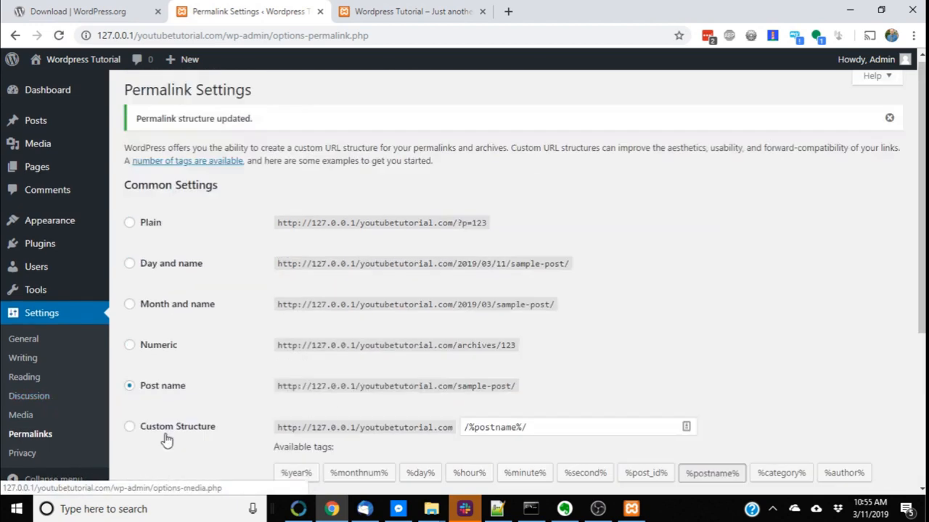